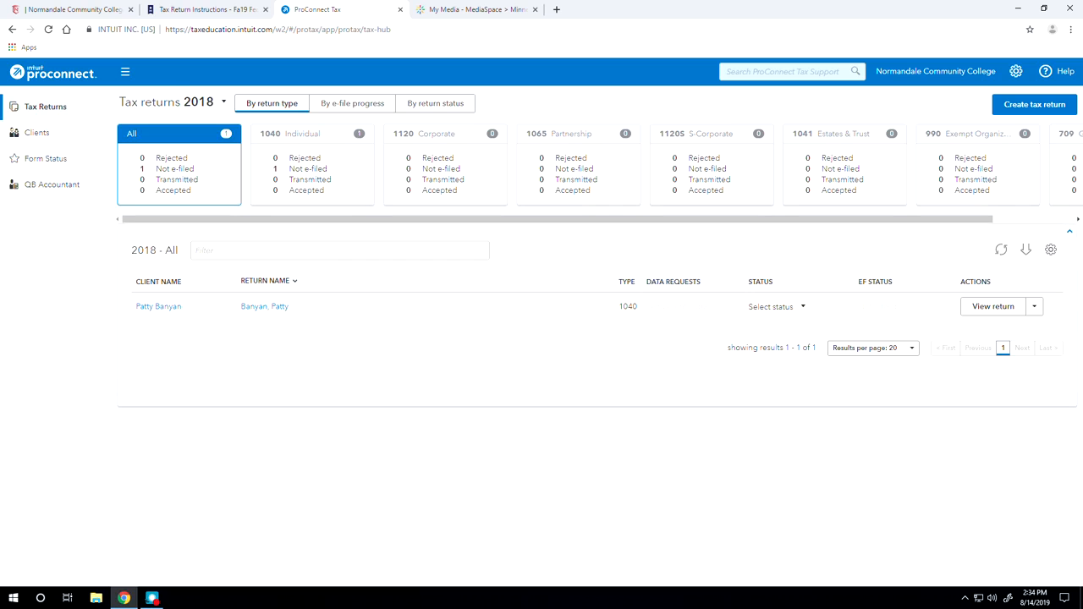
Step: Open the Chapter One Return Instructions document from the Tax Return Instructions page
click(198, 9)
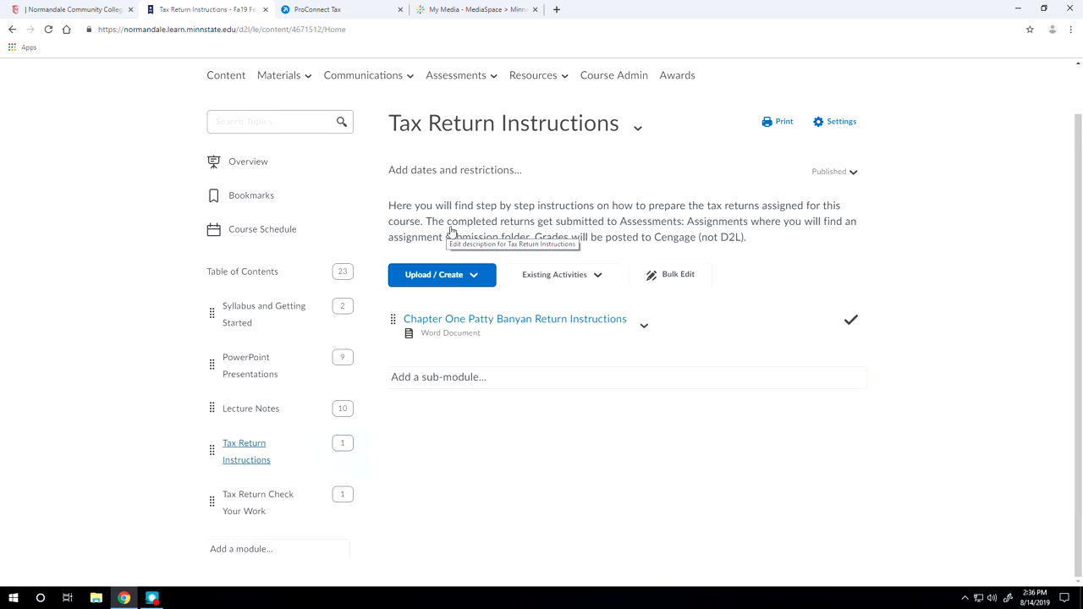
click(458, 319)
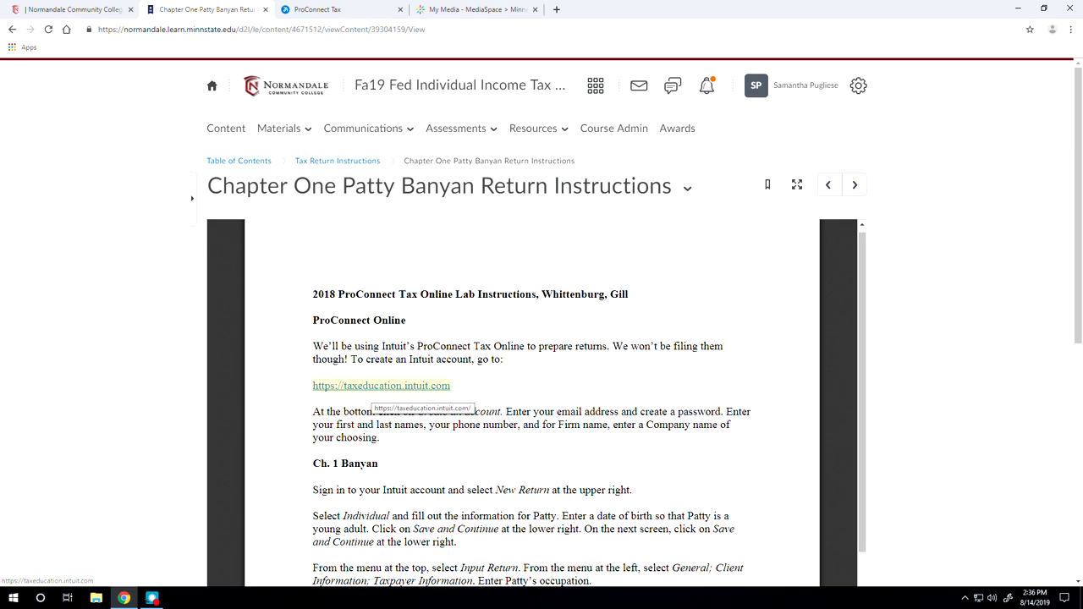
Step: Return to the ProConnect Tax returns dashboard tab
click(317, 11)
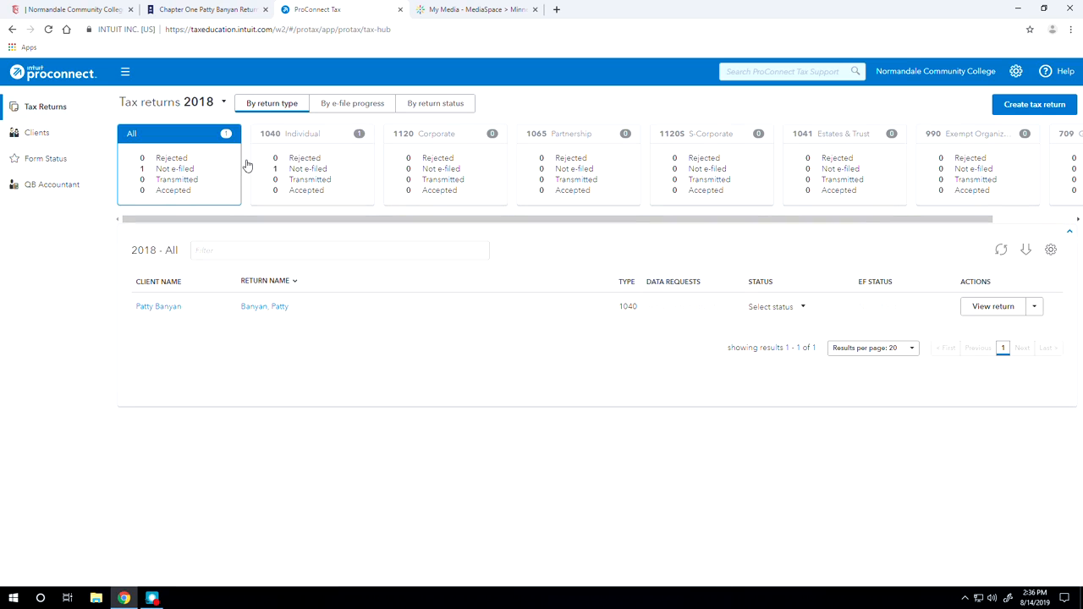
Step: Start a new tax return to bring up the Create New Client form for an individual
click(1038, 104)
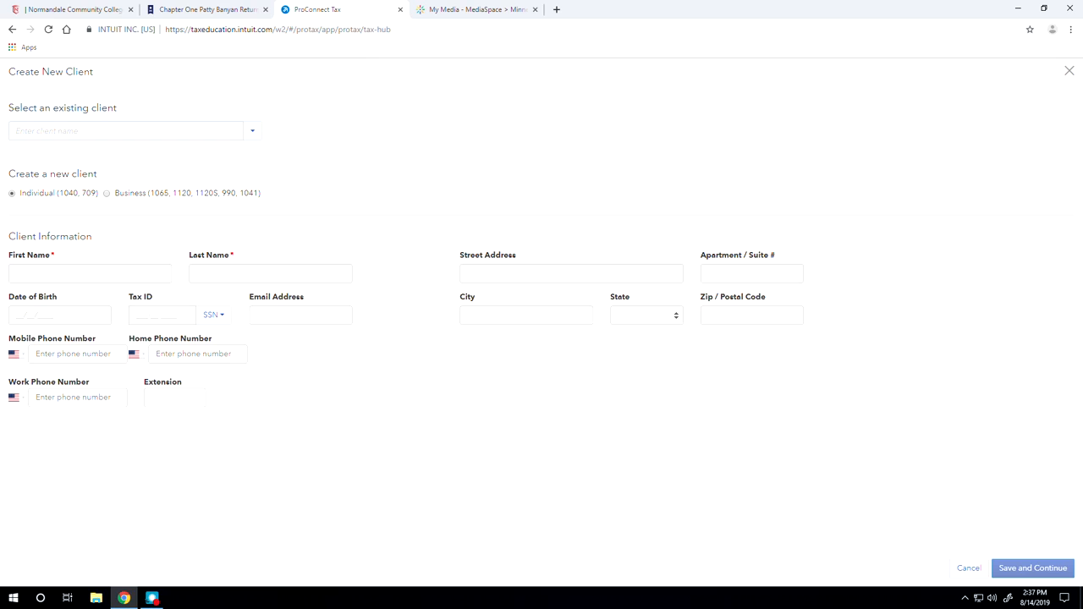
click(156, 321)
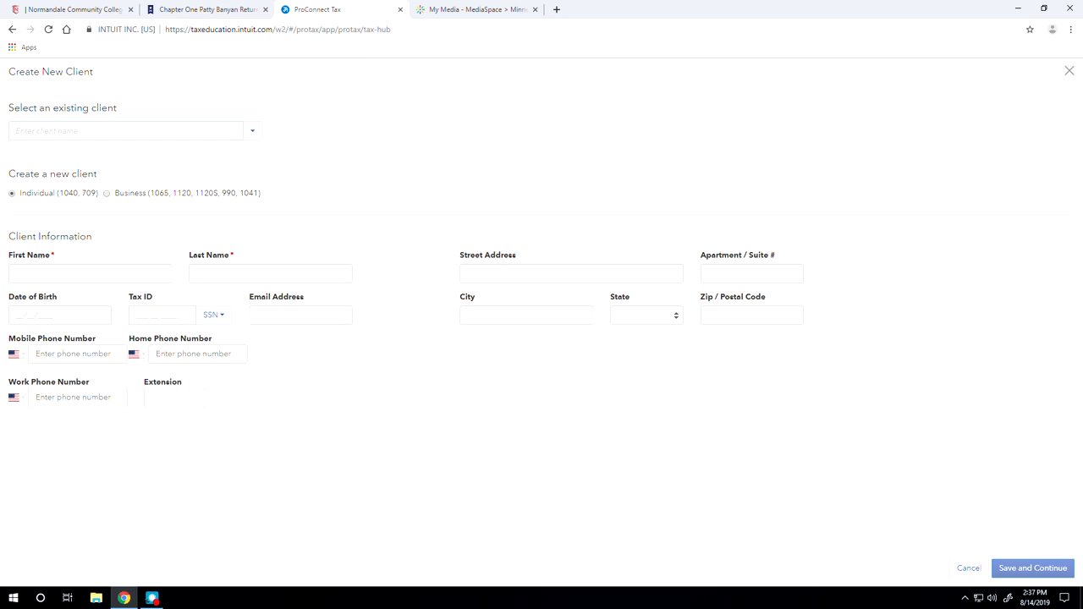
Step: Enter the client's first and last name and a 08/01/1998 date of birth
click(121, 275)
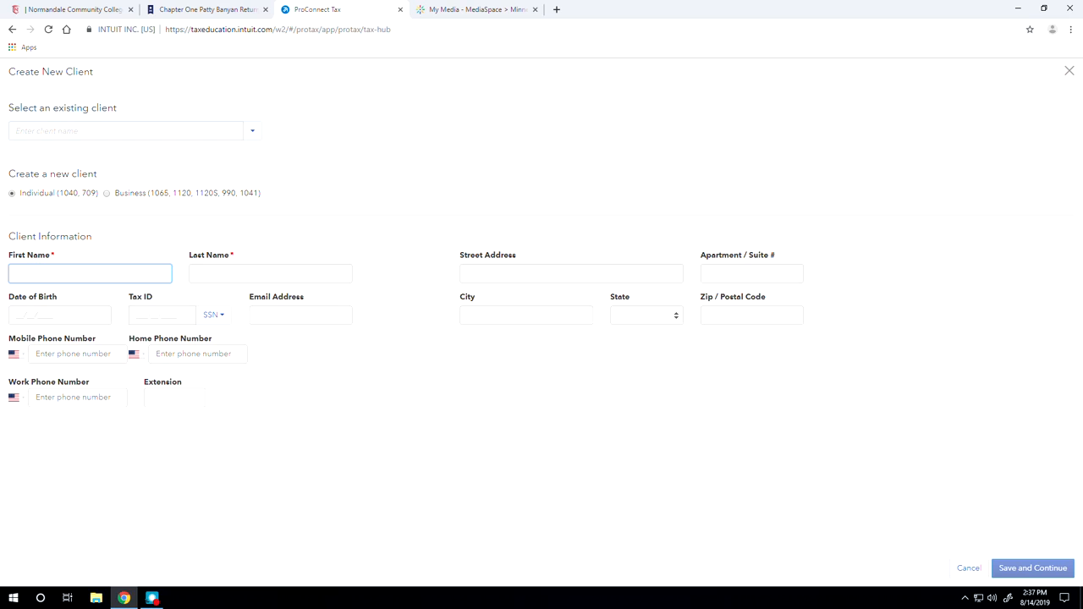
text(Leon)
key(Tab)
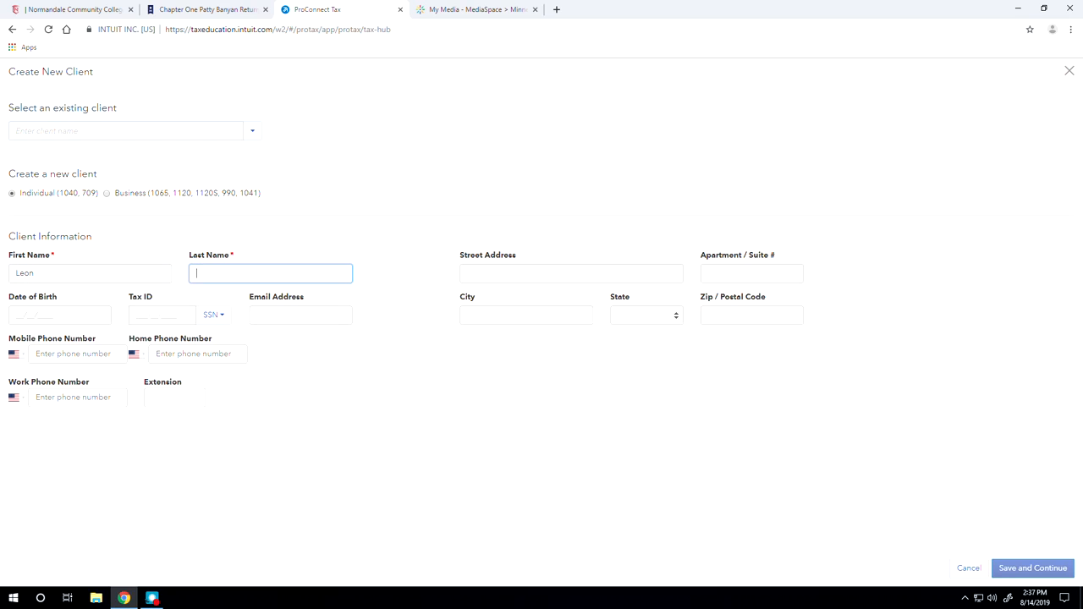
text(Lazo)
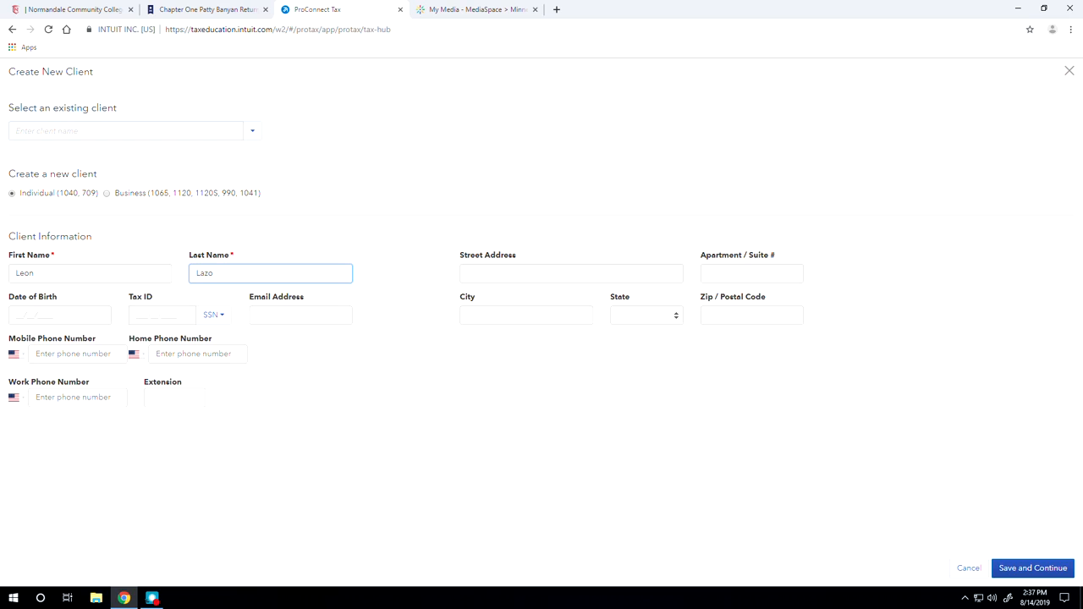
click(60, 315)
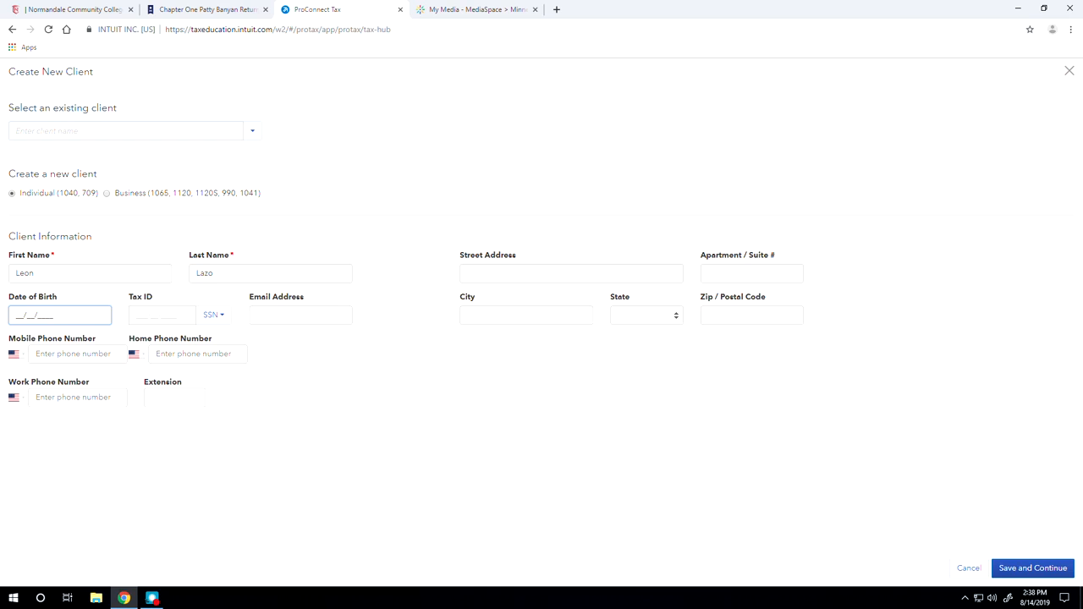
text(08/)
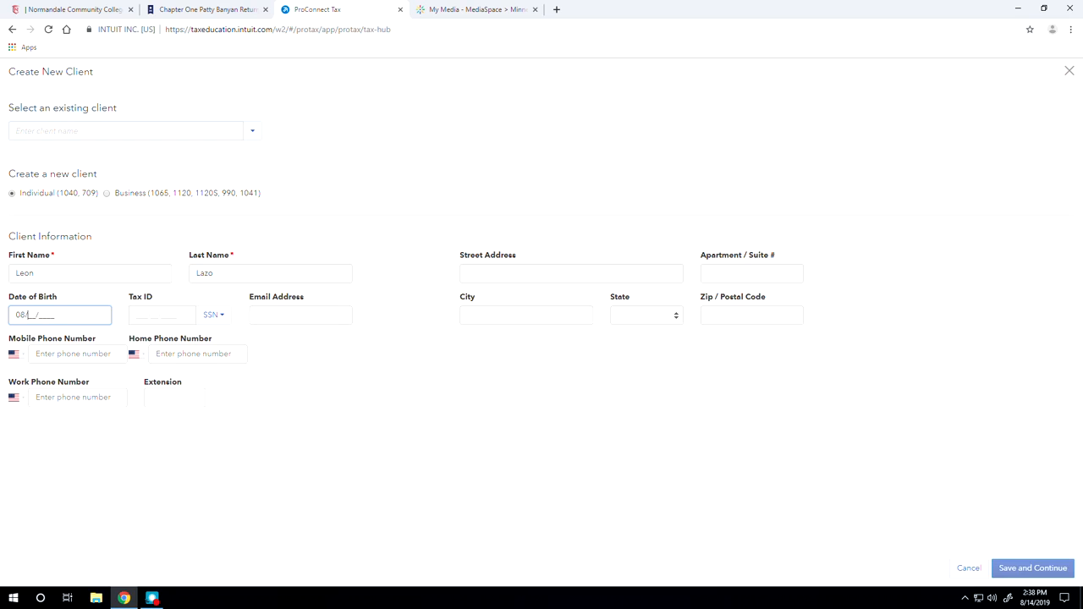
text(01/1998)
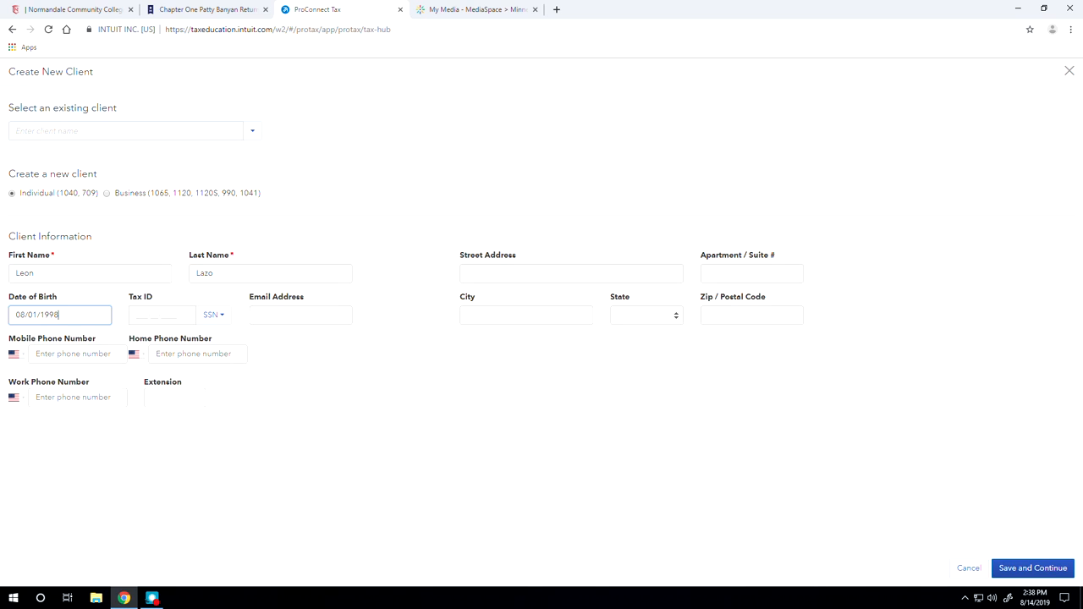
Step: Enter the client's Social Security number, street address and city
click(140, 315)
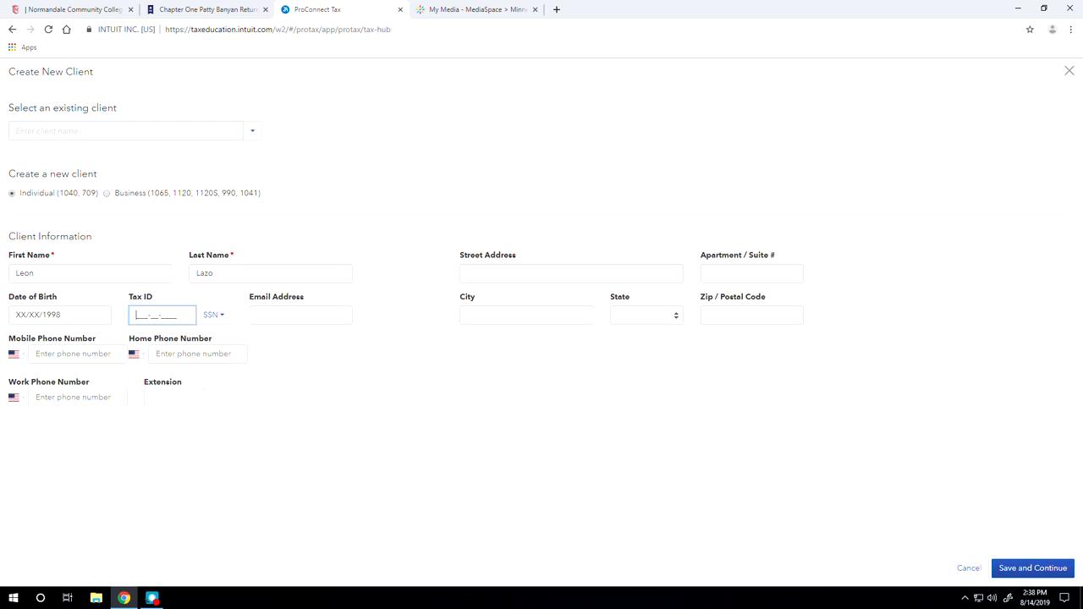
text(467-)
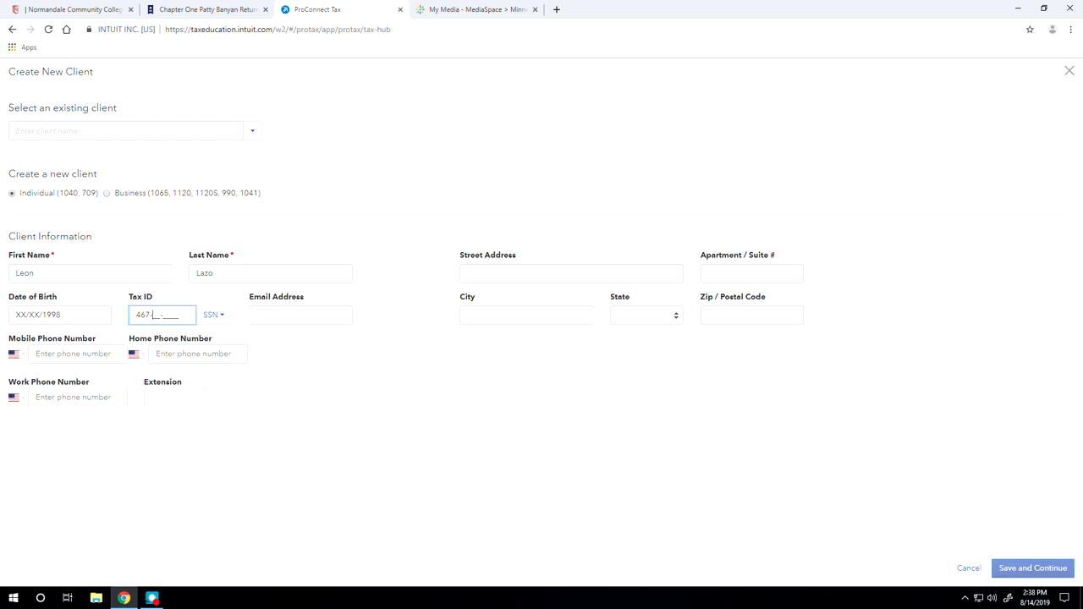
text(74-4451)
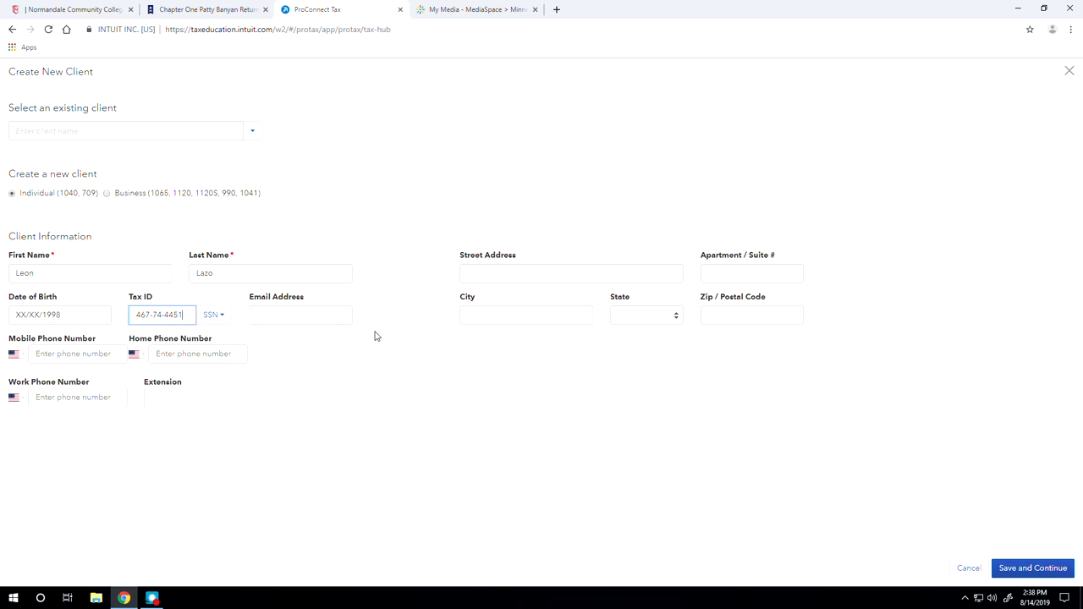
click(497, 276)
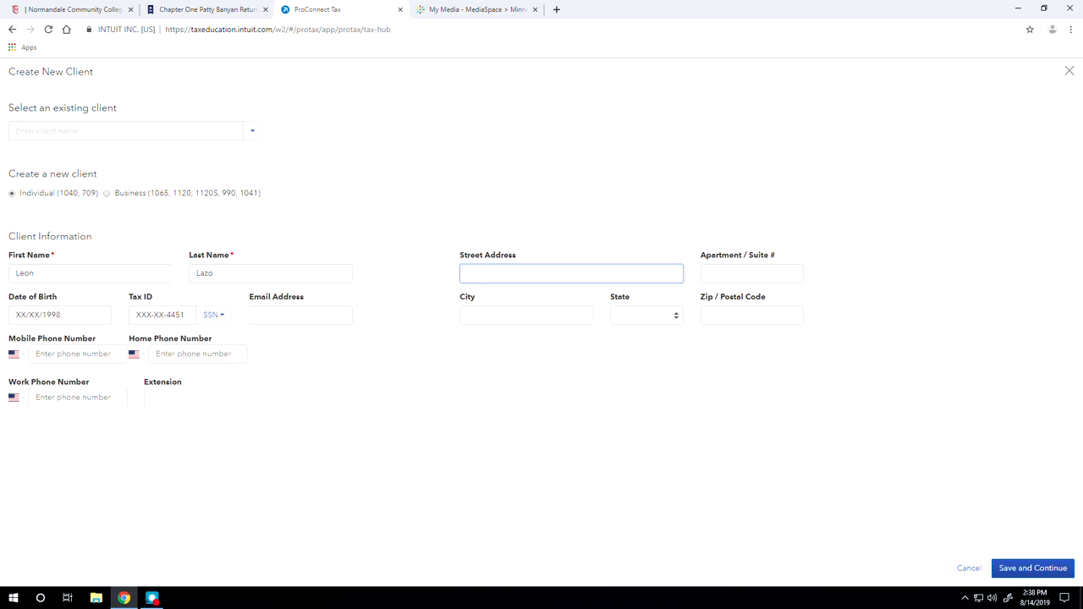
text(143 Snapdragon Drive)
key(Tab)
key(Tab)
text(Reno)
key(Tab)
Step: Set the state to Nevada, enter the zip code, and save the client
key(n)
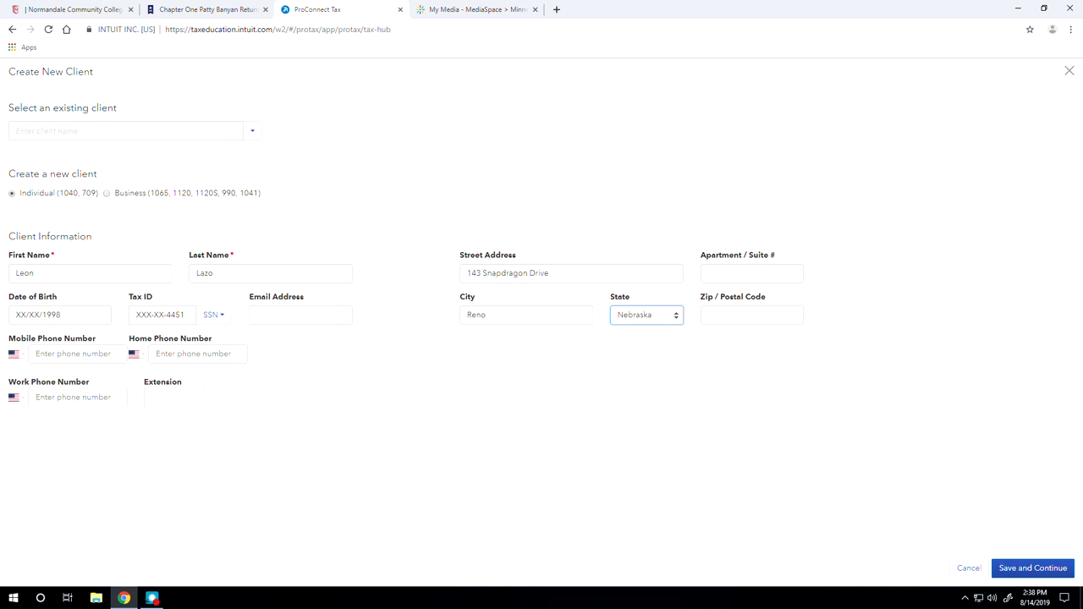
click(672, 317)
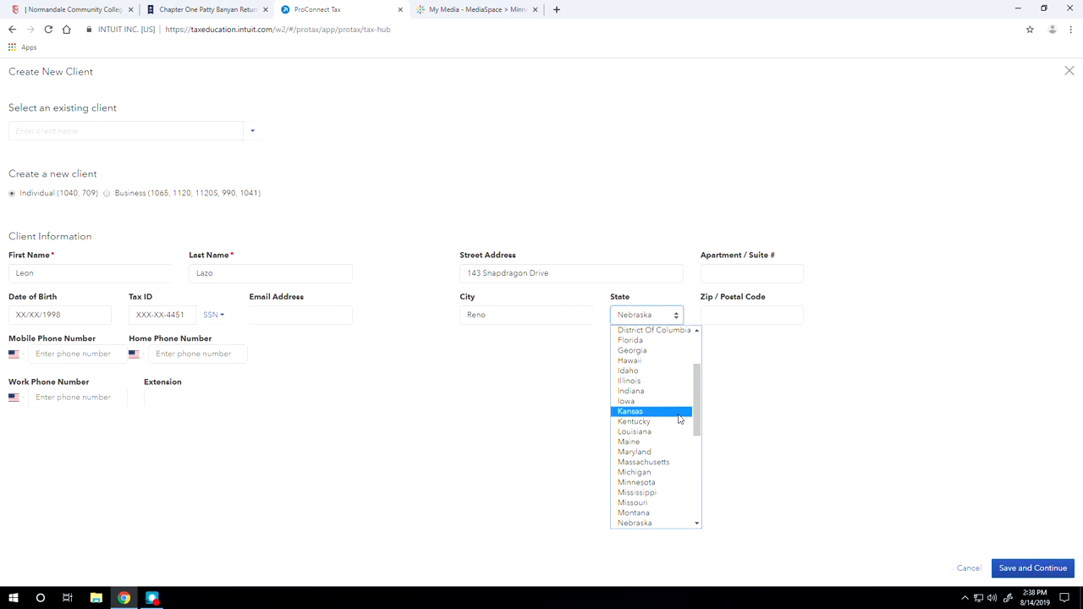
scroll(678, 418, down, 3)
scroll(687, 353, up, 3)
click(668, 367)
click(732, 317)
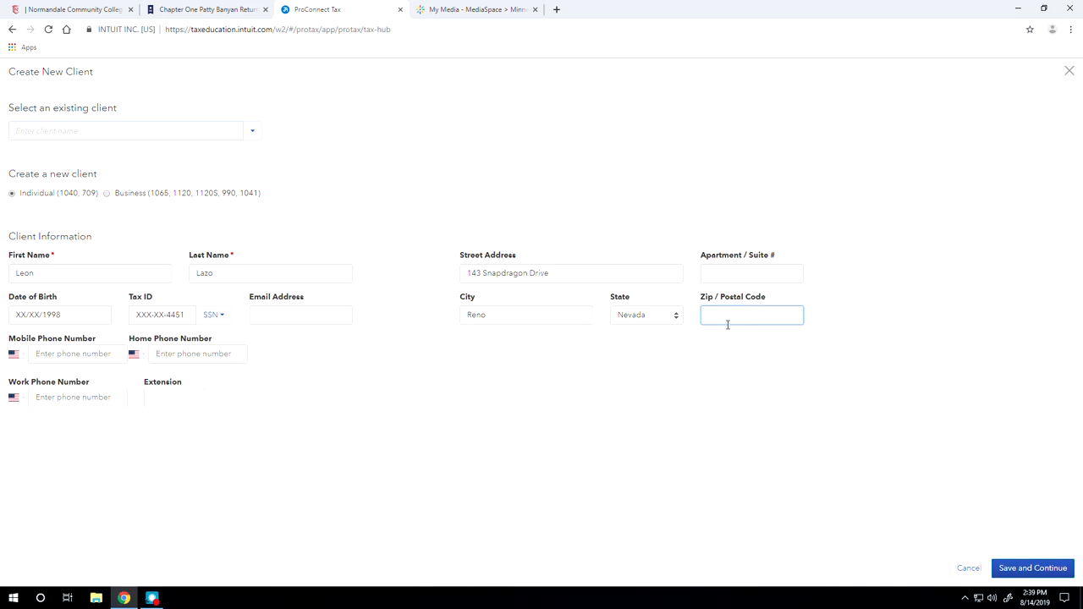
text(82102)
click(1029, 567)
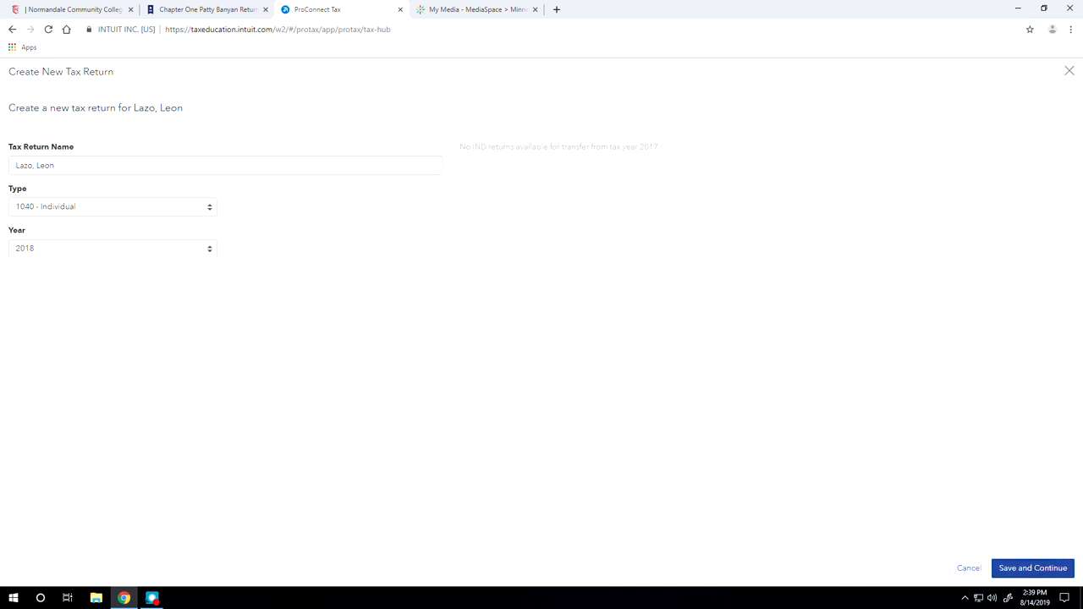
Step: Create the 2018 1040 - Individual return for the new client
click(1040, 568)
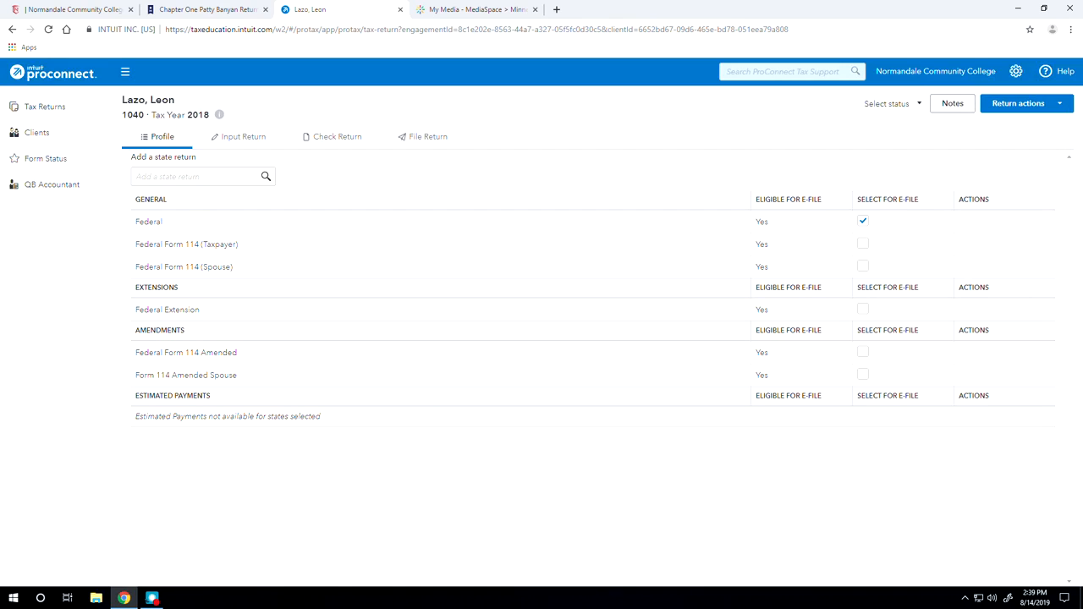
Step: Open the Input Return section of the new return
click(241, 139)
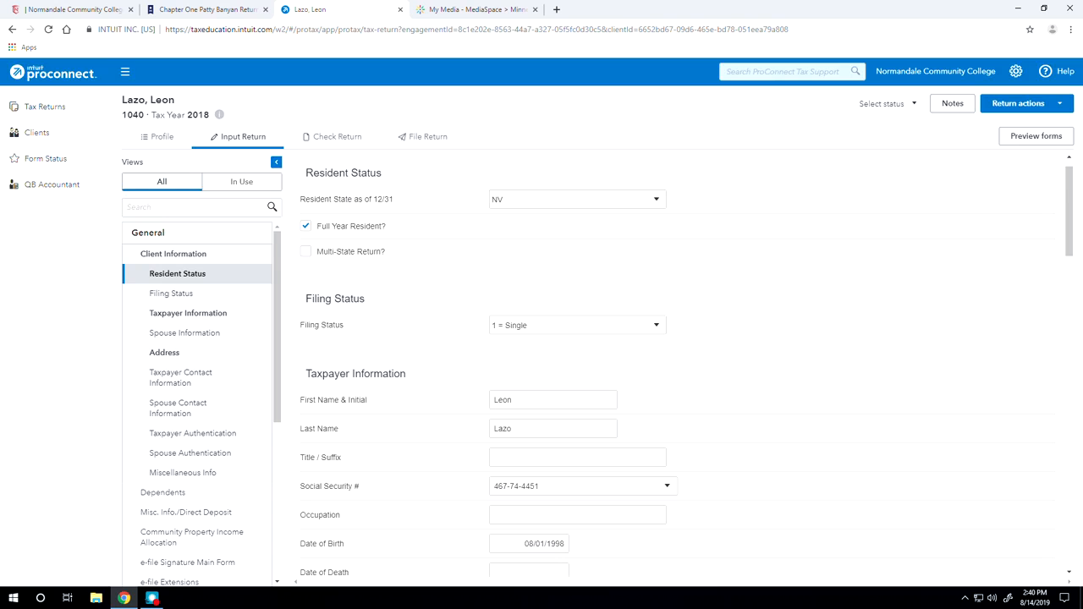
Step: Change filing status to 2 = Married filing jointly and go to Taxpayer Information
click(617, 326)
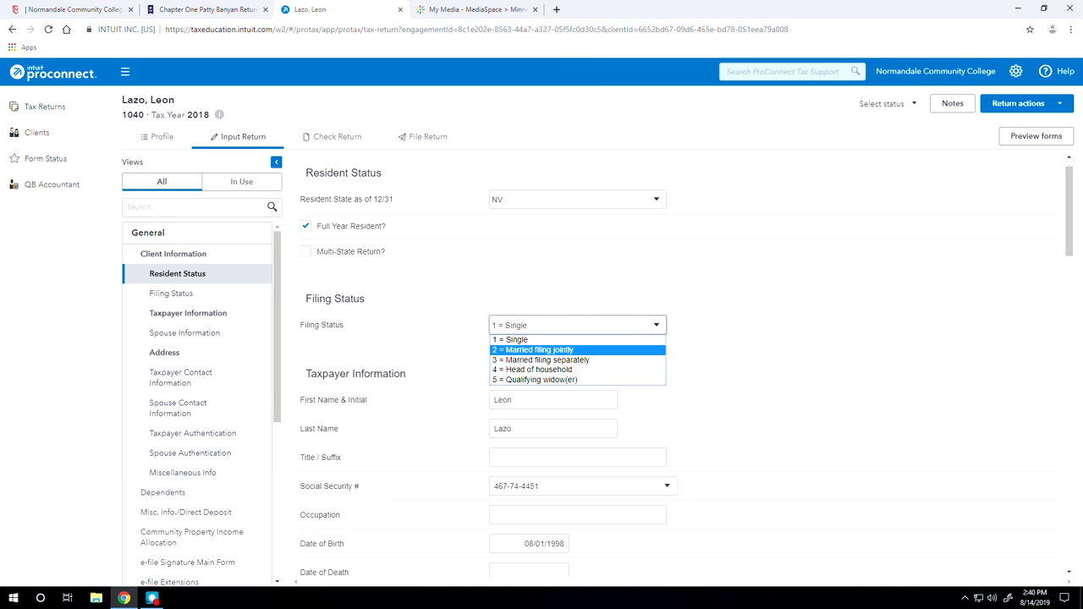
click(541, 349)
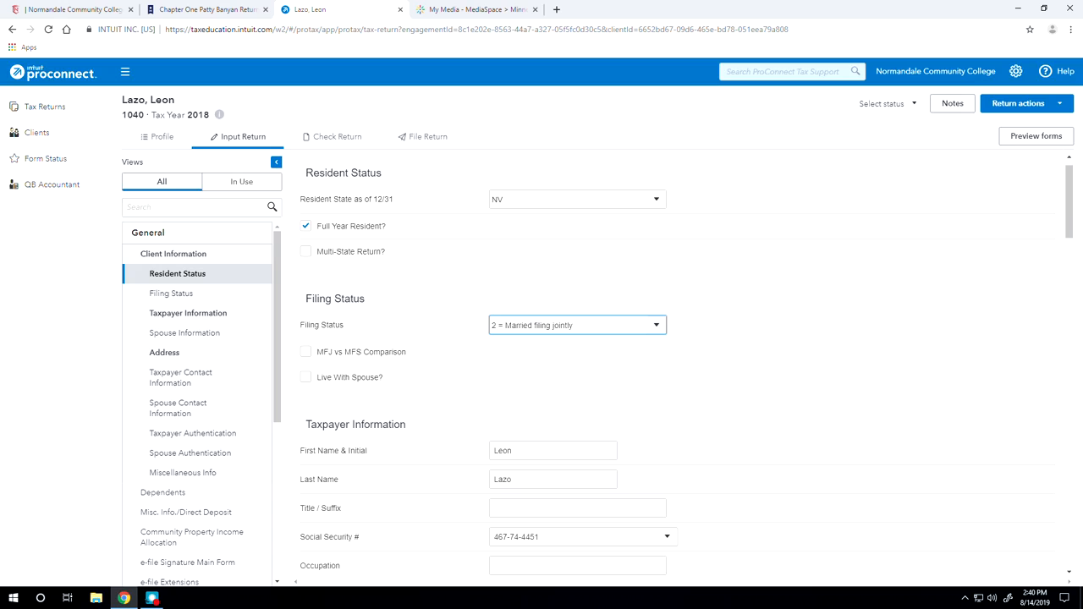
scroll(669, 403, down, 1)
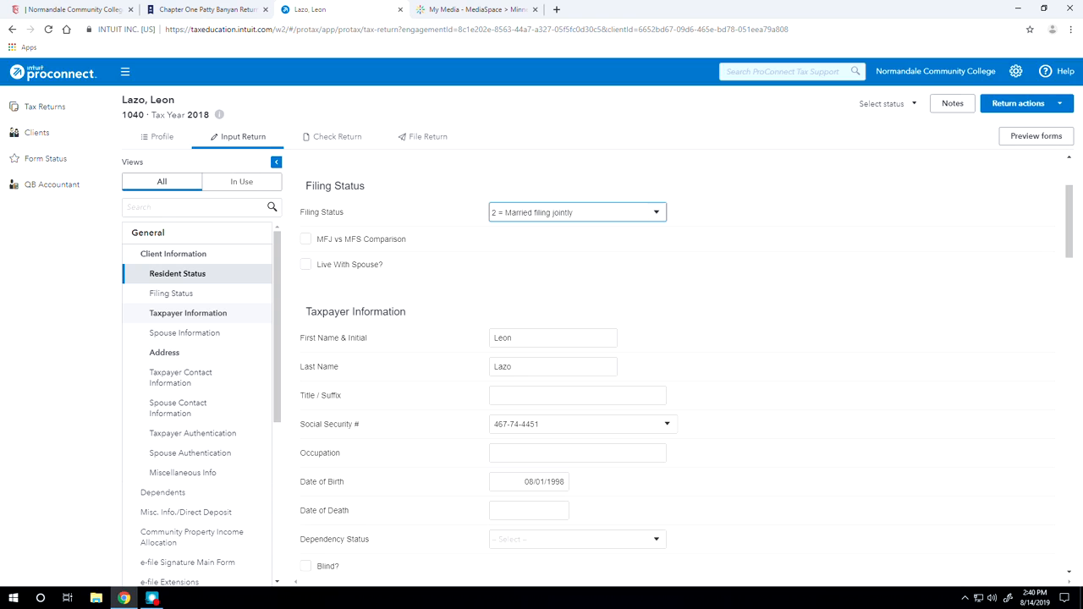
click(212, 314)
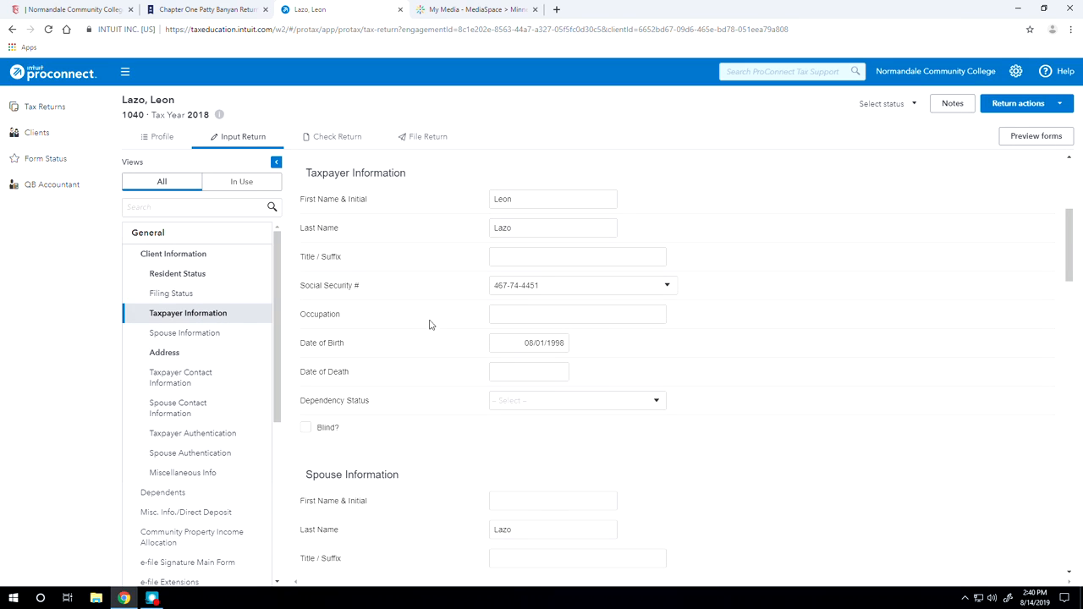
Step: Enter occupation Butcher, plus the spouse's first name, Social Security number and 07/25/1999 birth date
click(574, 314)
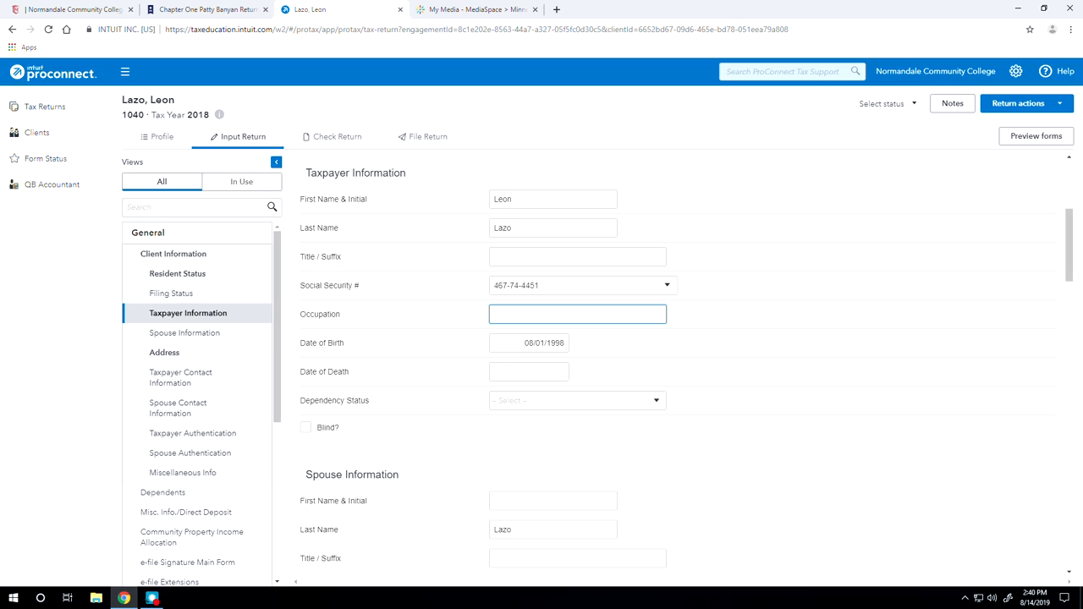
text(Butcher)
click(545, 500)
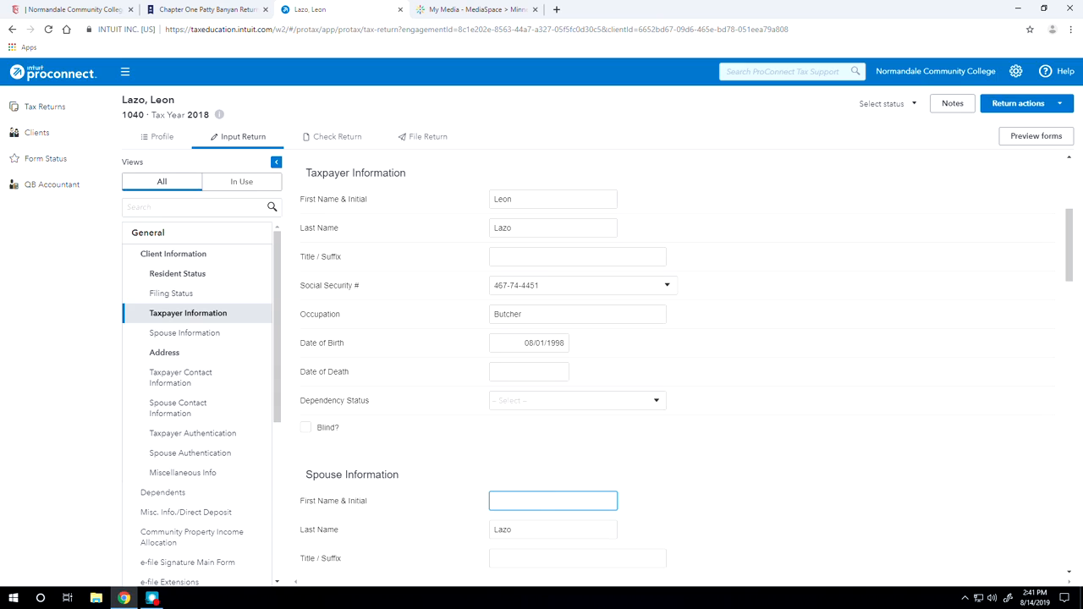
text(Leslie)
scroll(766, 530, down, 2)
click(542, 418)
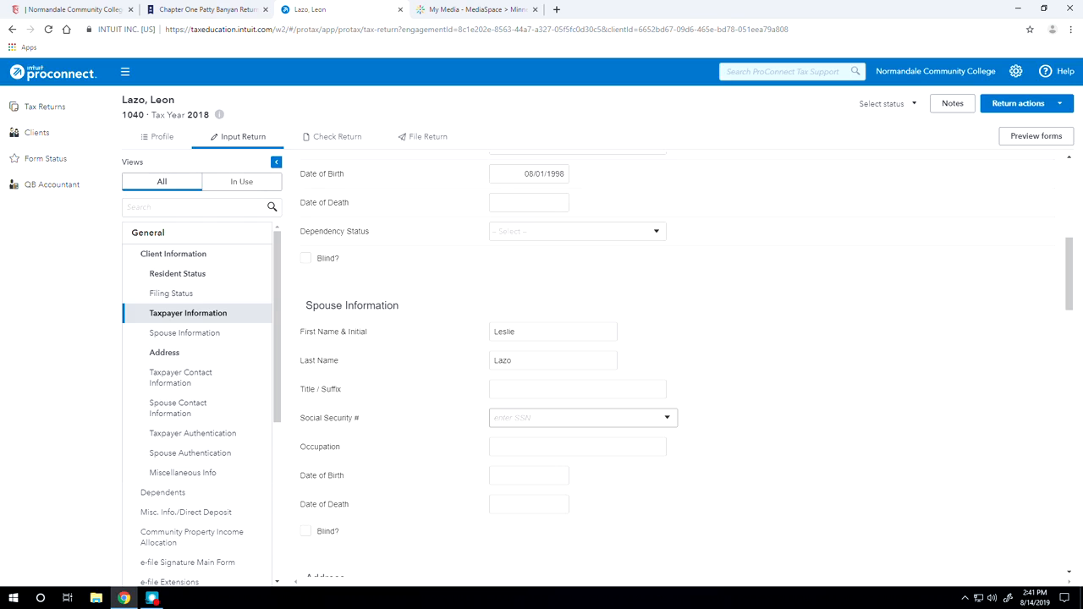
text(466-47-3311)
click(533, 474)
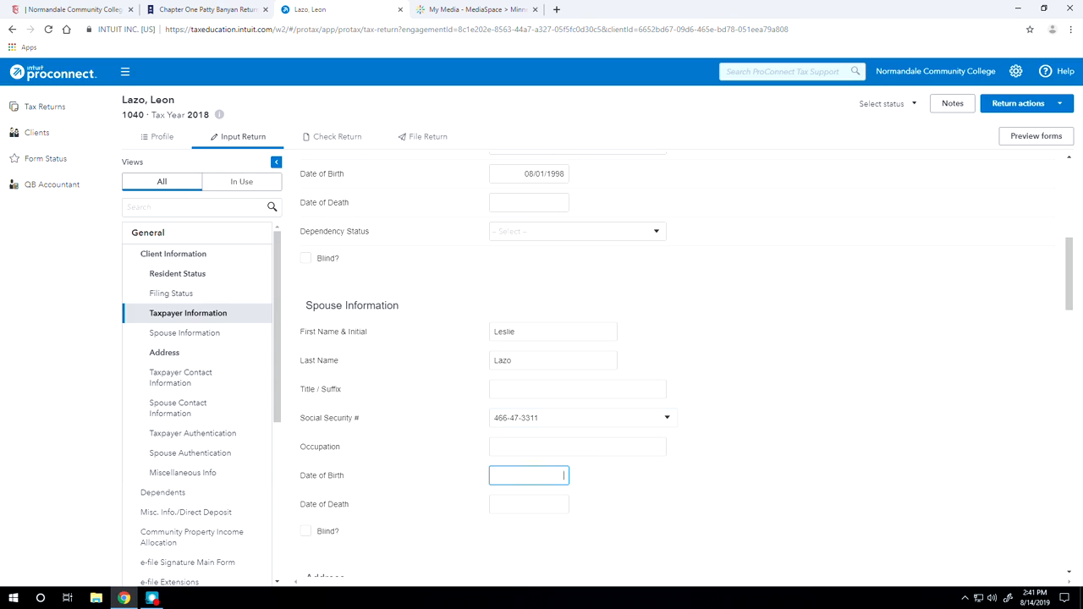
text(07/25/1999)
Step: In Miscellaneous Info, set Prepared by to 3 = Self-Prepared
click(198, 471)
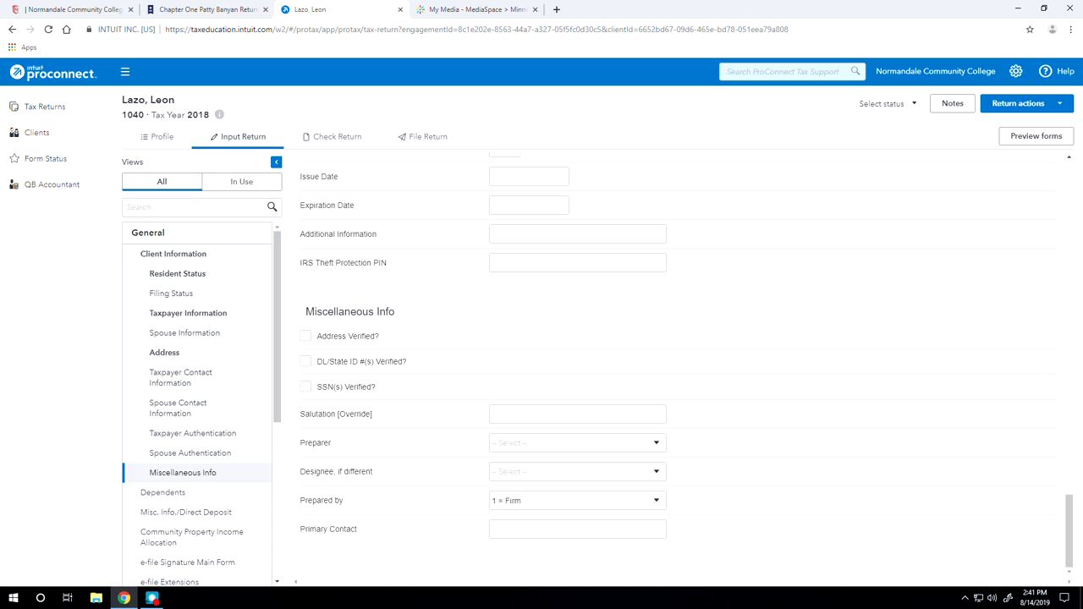
click(643, 442)
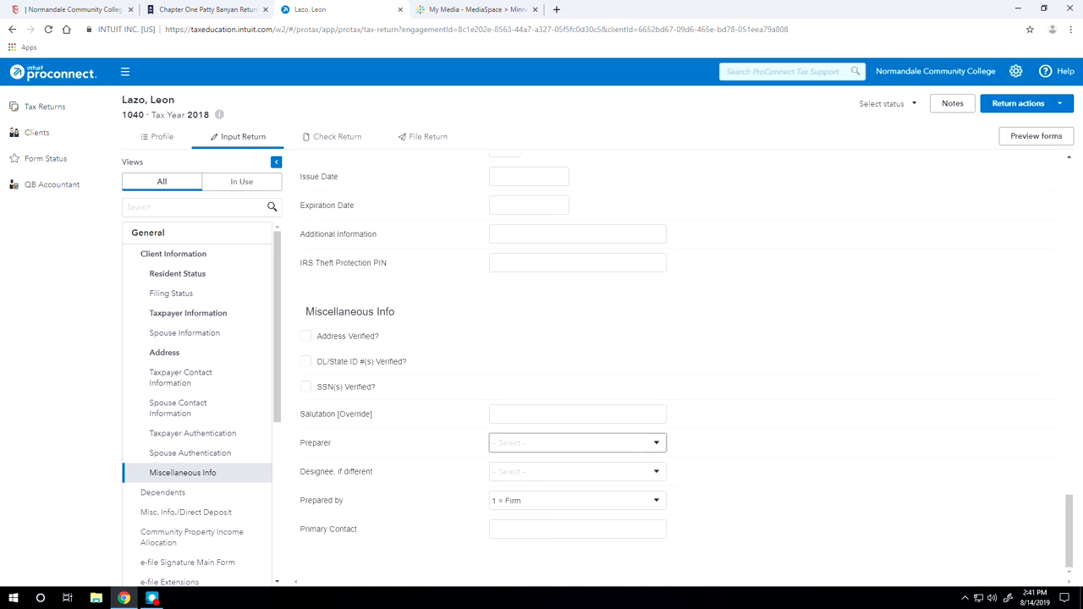
click(720, 547)
click(632, 501)
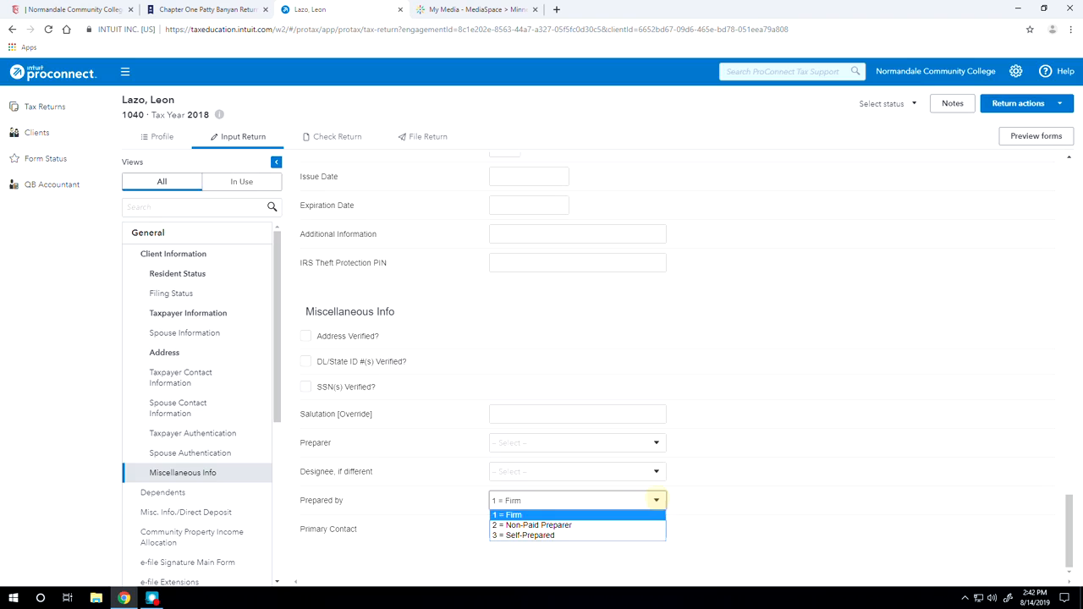
click(523, 534)
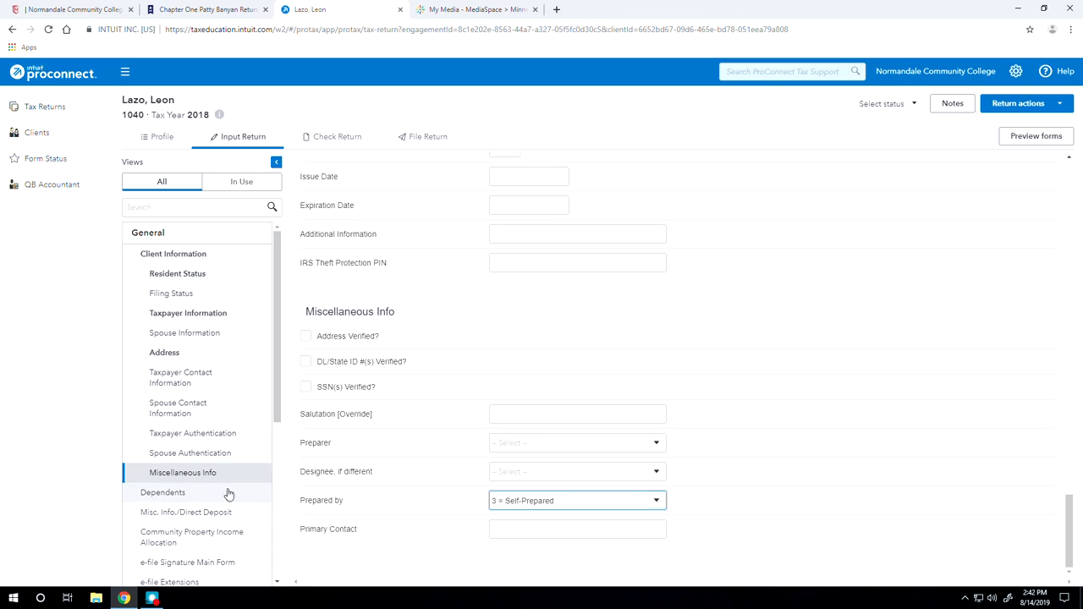
Step: On the Misc. Info./Direct Deposit page, set the designee Allow discussion option to 3 (blank)
click(205, 512)
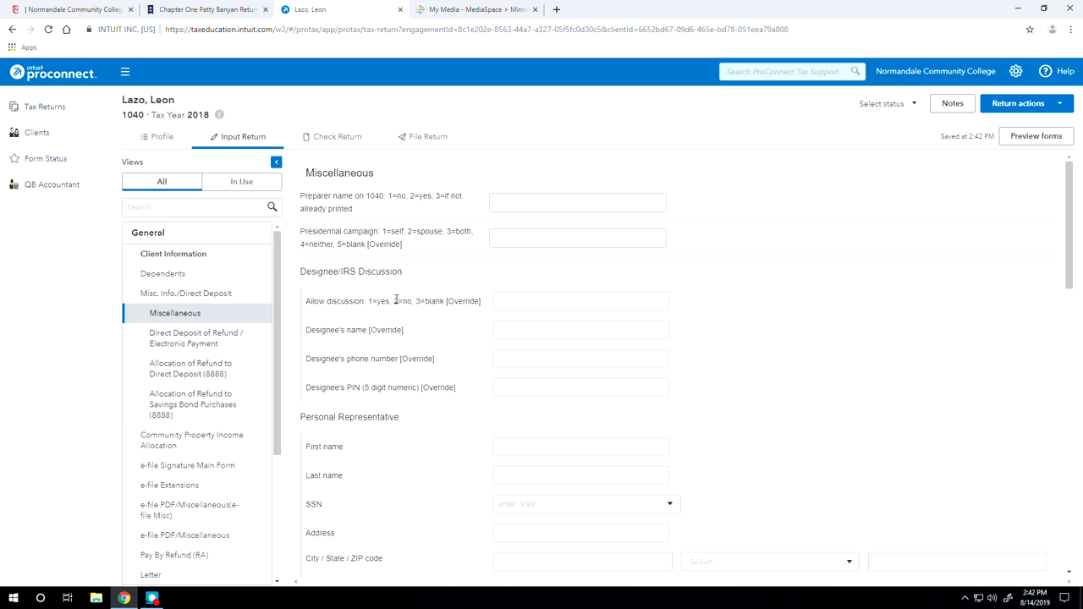
click(531, 302)
click(533, 301)
text(3)
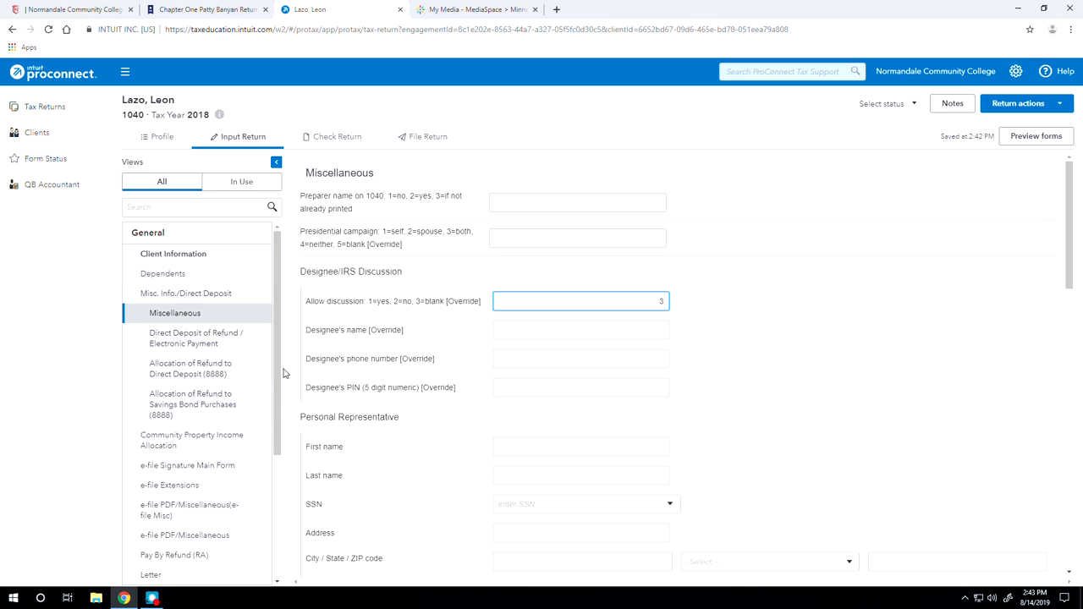
drag(279, 375, 279, 404)
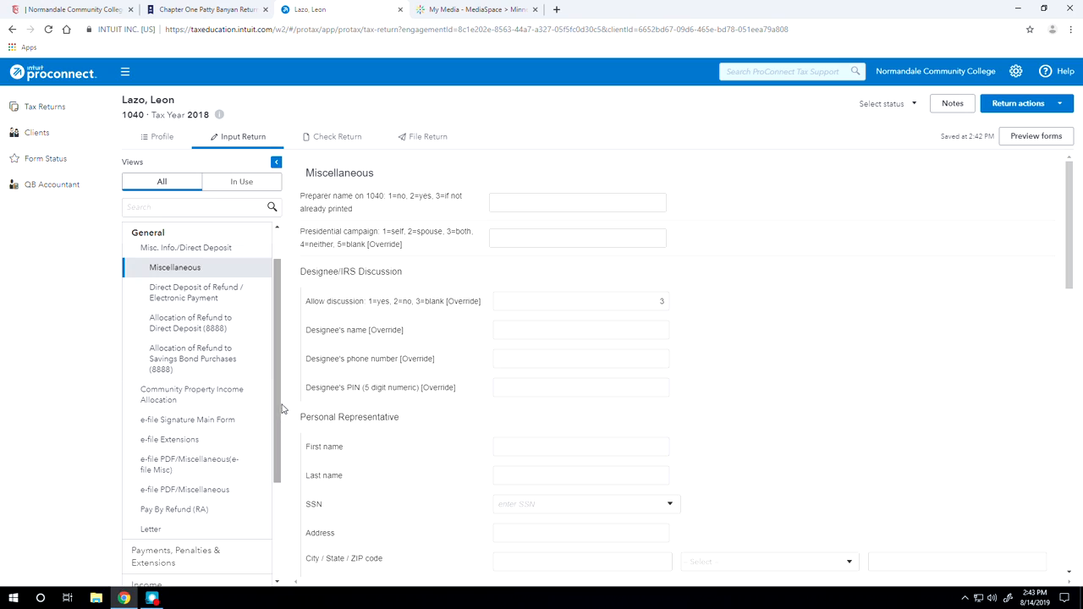
scroll(279, 414, up, 2)
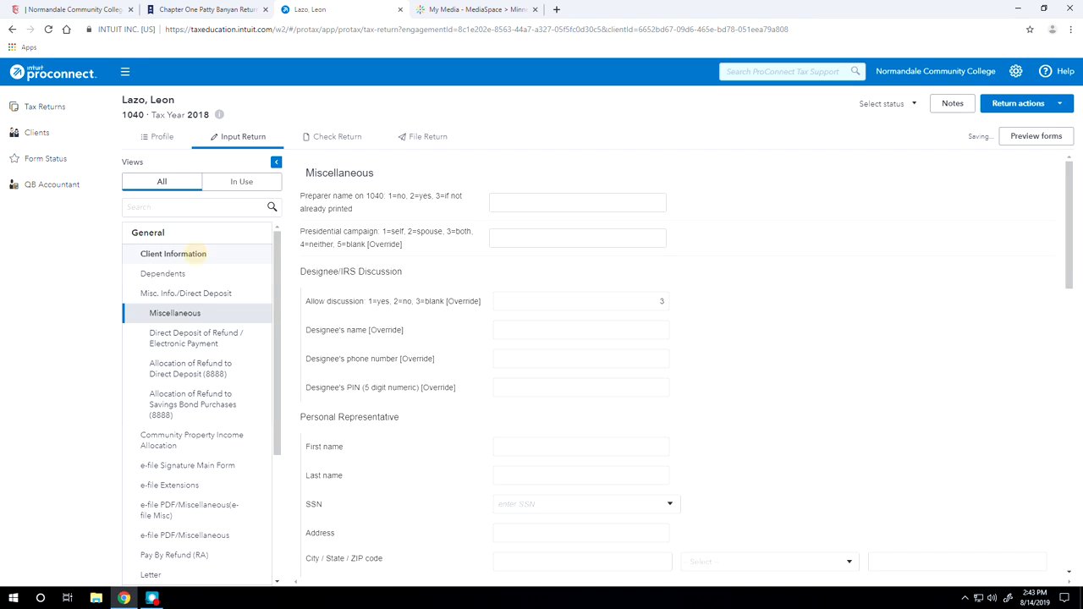
Step: From Client Information, expand Credits and open Health Coverage, Exemptions, and Miscellaneous
click(193, 254)
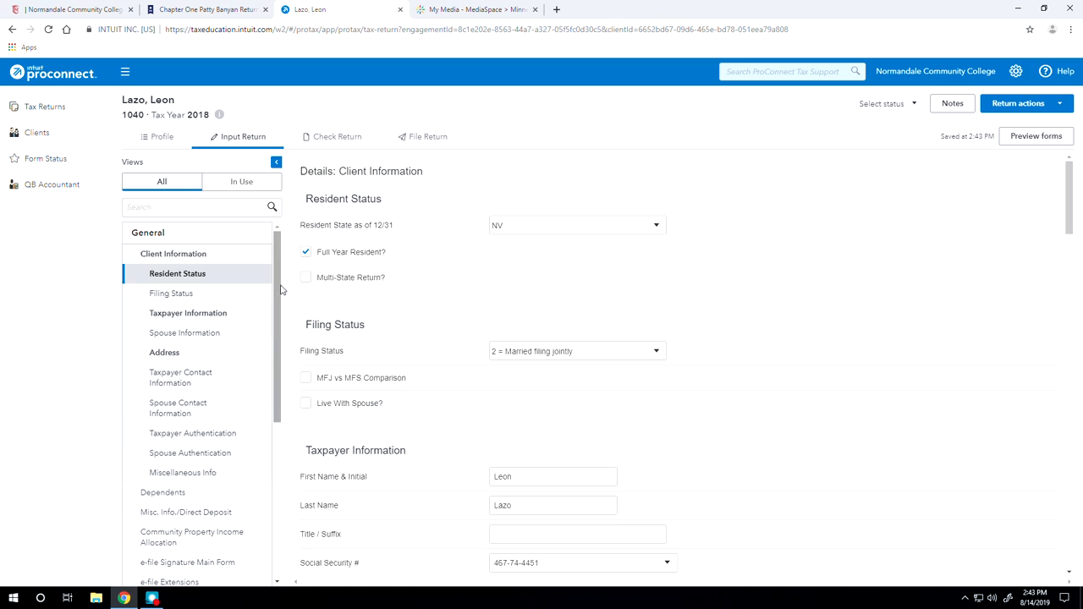
scroll(276, 330, down, 1)
scroll(275, 339, down, 2)
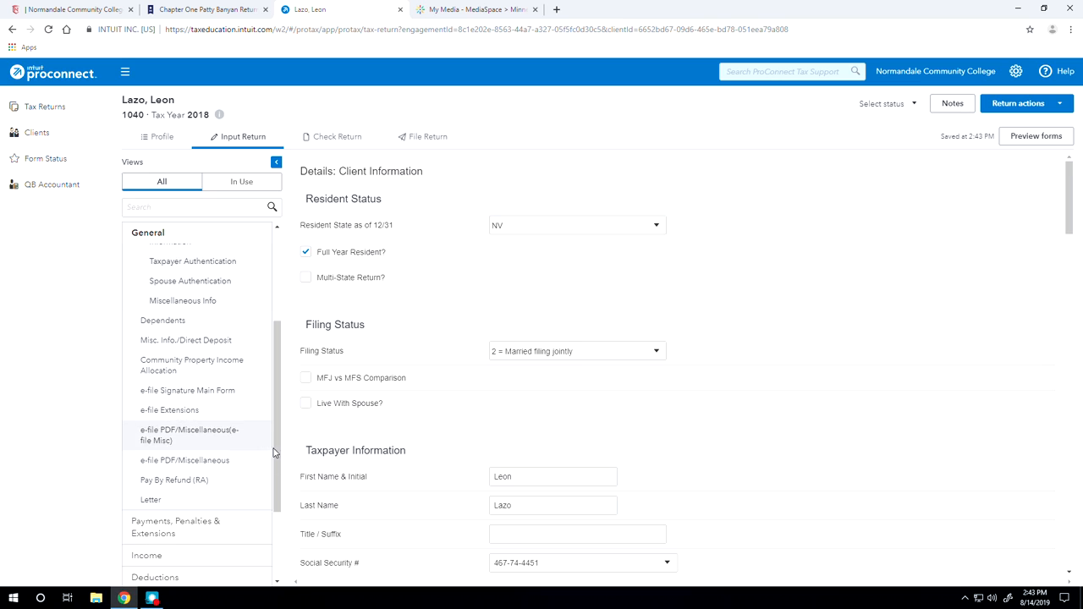
scroll(271, 430, down, 2)
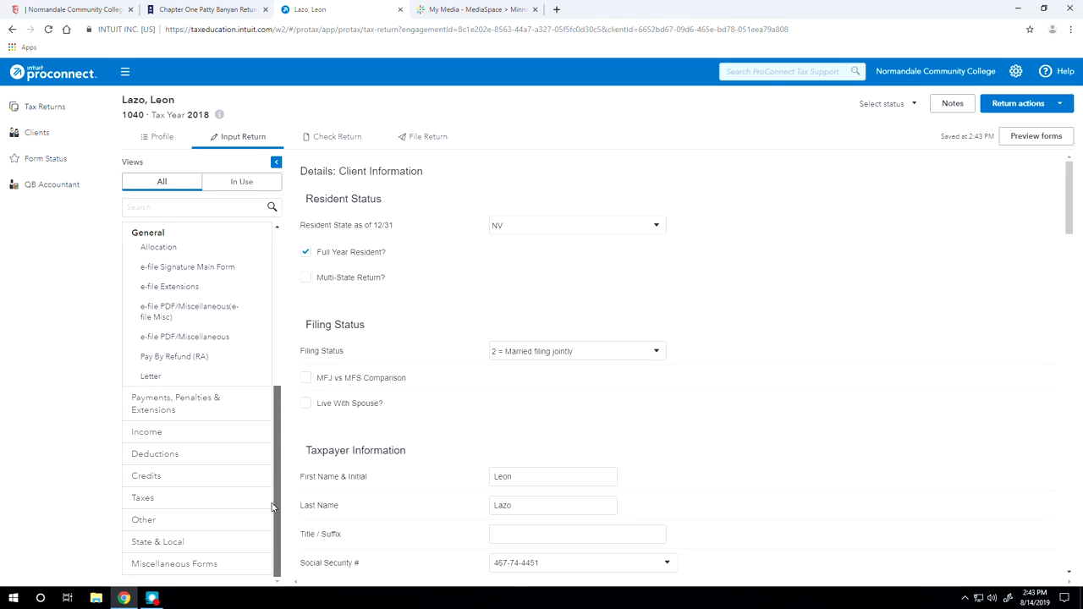
click(267, 500)
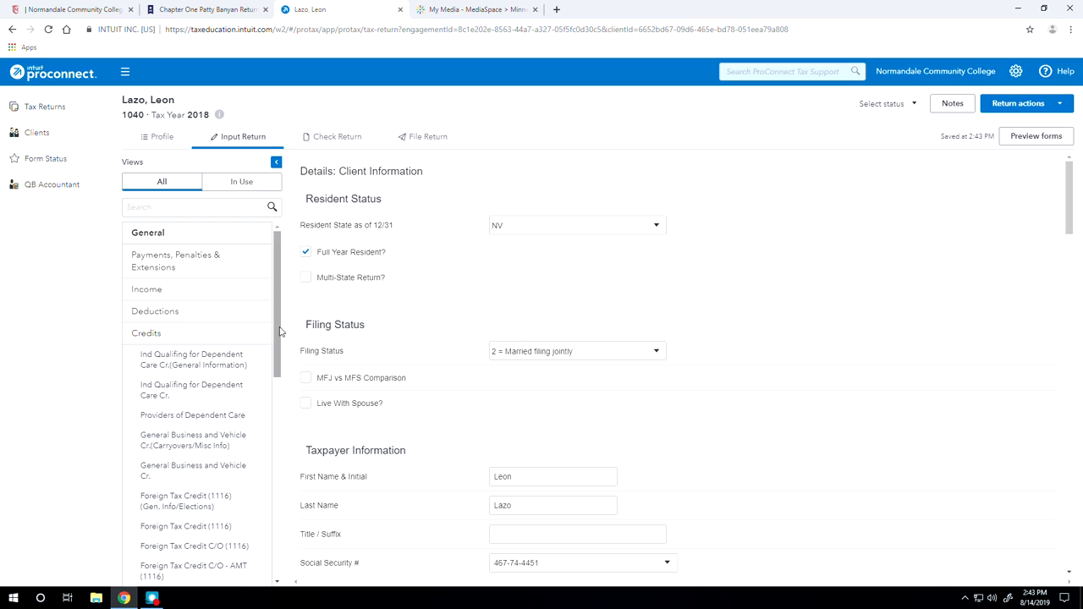
drag(279, 333, 279, 485)
scroll(248, 508, down, 2)
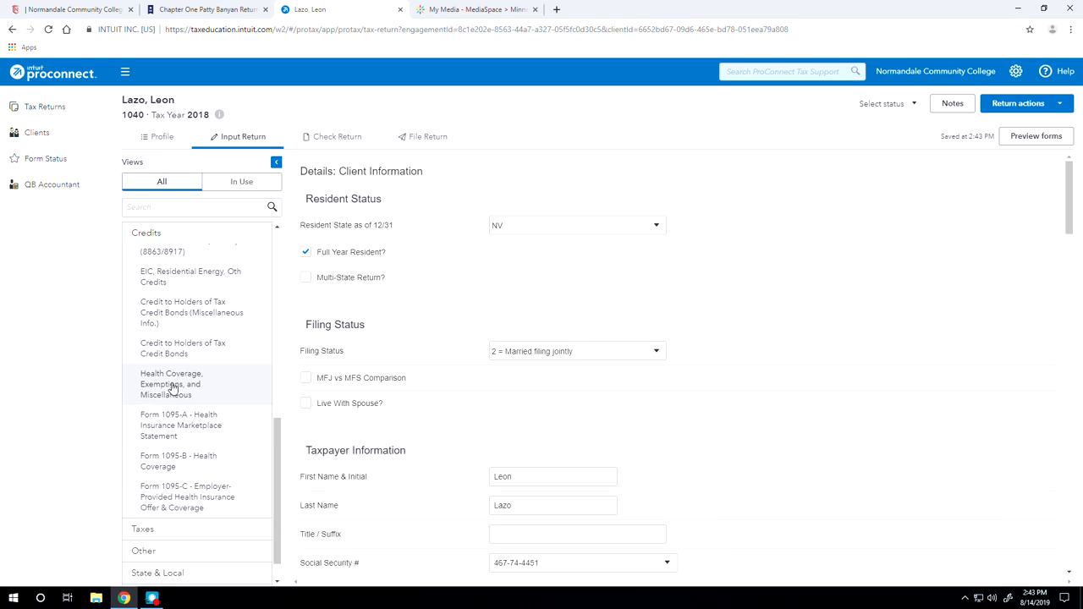
click(172, 386)
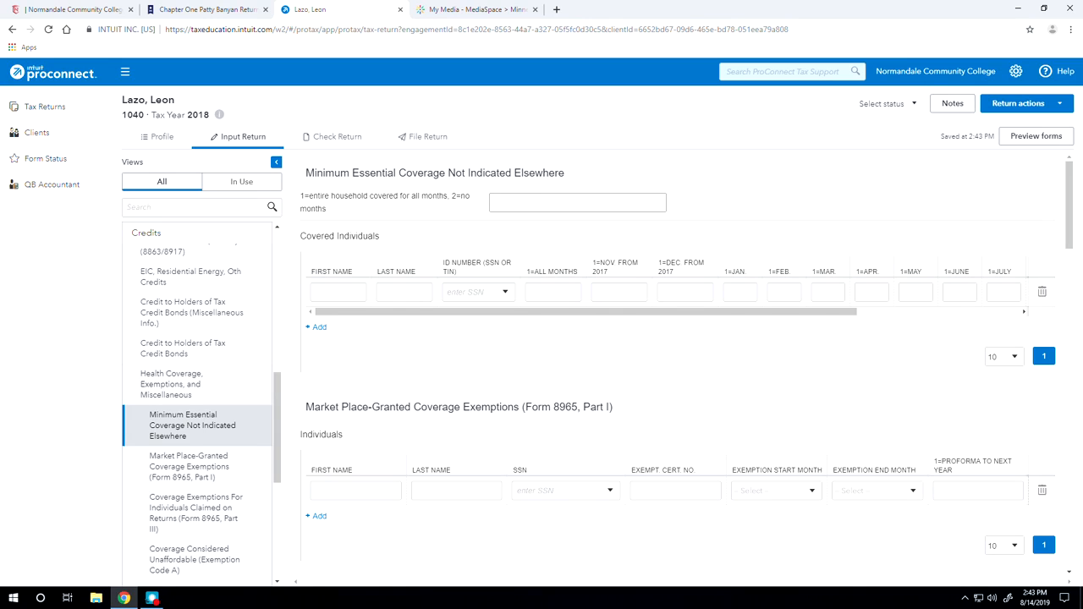
Step: Enter 1 for entire household covered all months, then expand the Income forms list
click(523, 201)
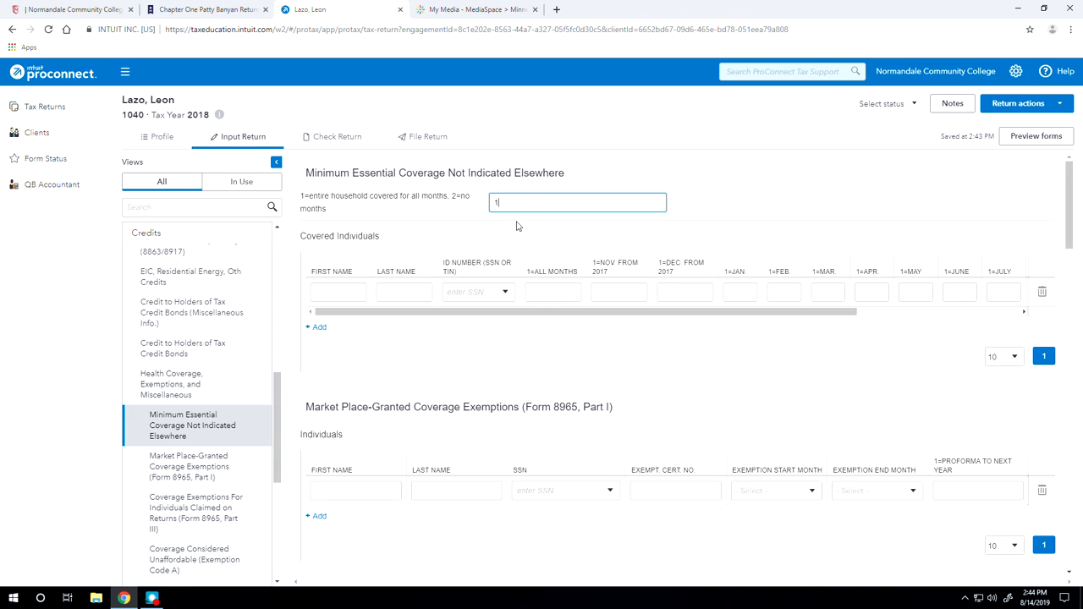
drag(273, 449, 271, 300)
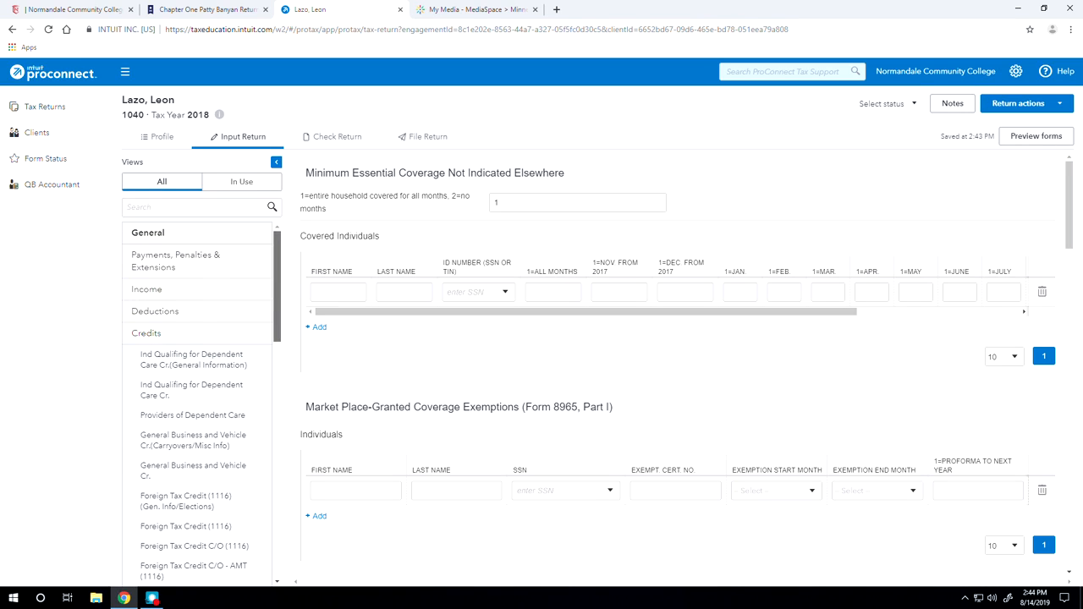
click(146, 290)
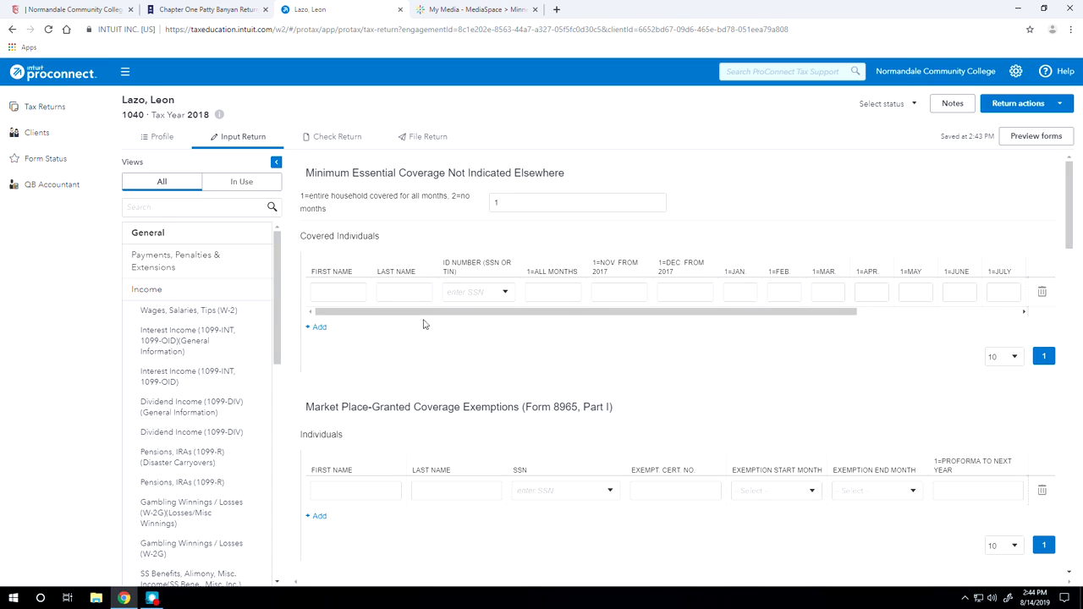
Step: Open the Wages, Salaries, Tips (W-2) entry and enter employer EIN 33-0711111
click(169, 290)
click(169, 289)
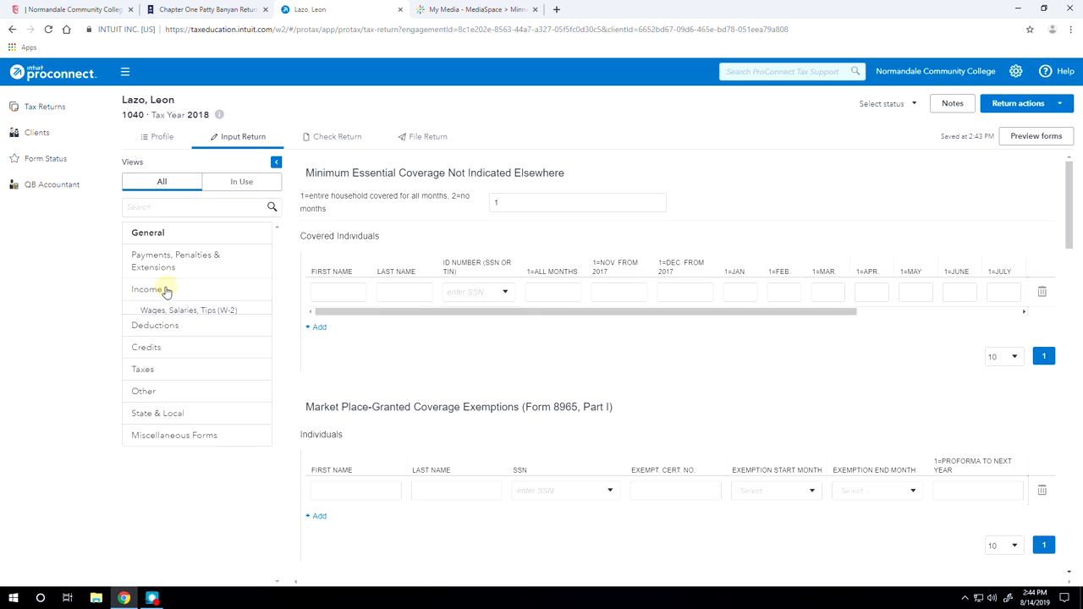
click(162, 311)
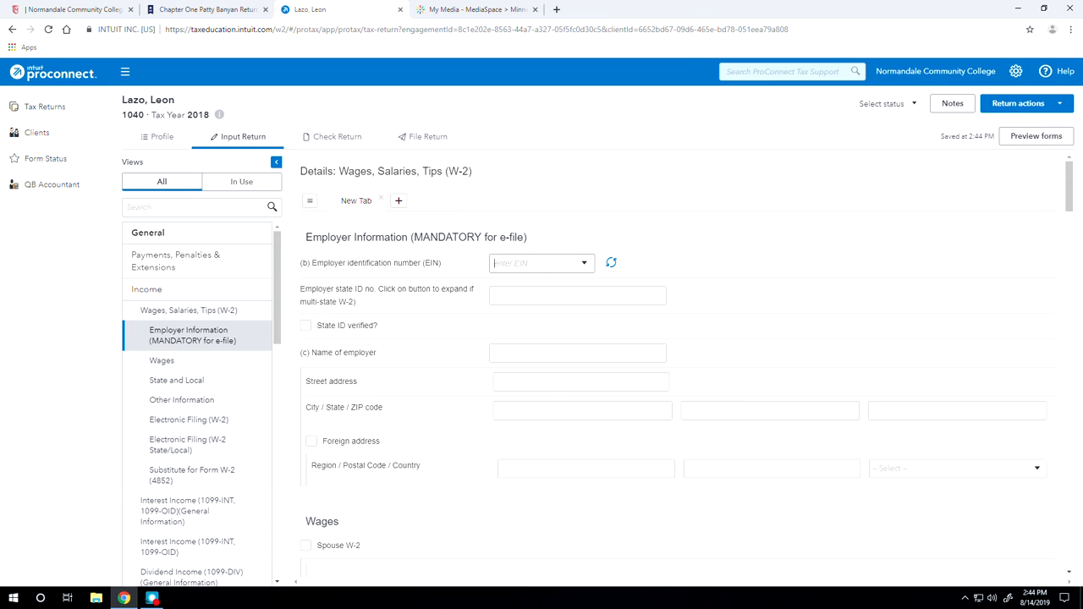
text(33-0711111)
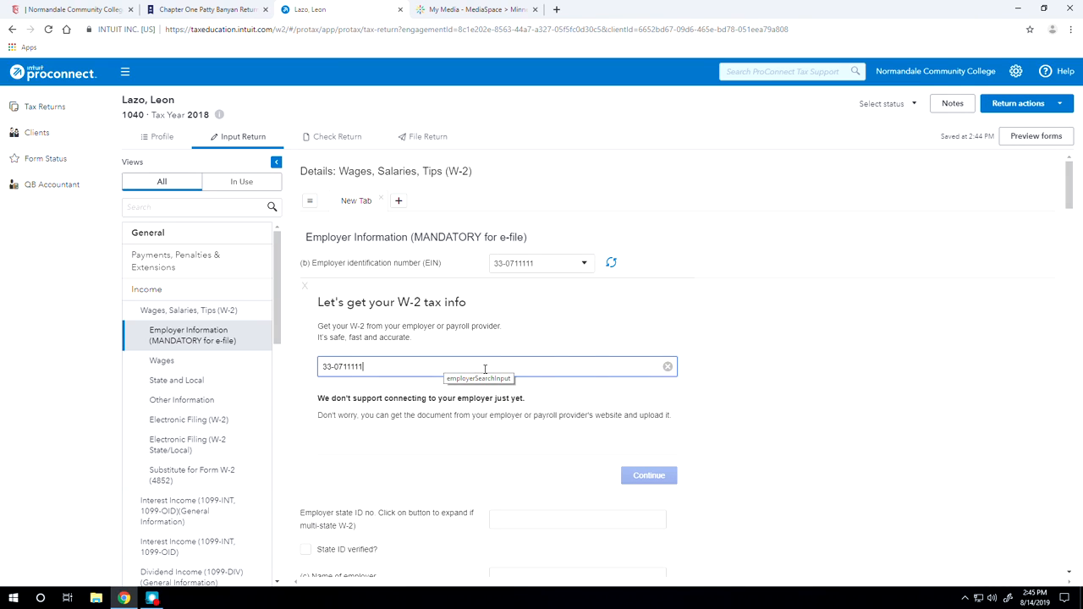
scroll(677, 381, down, 2)
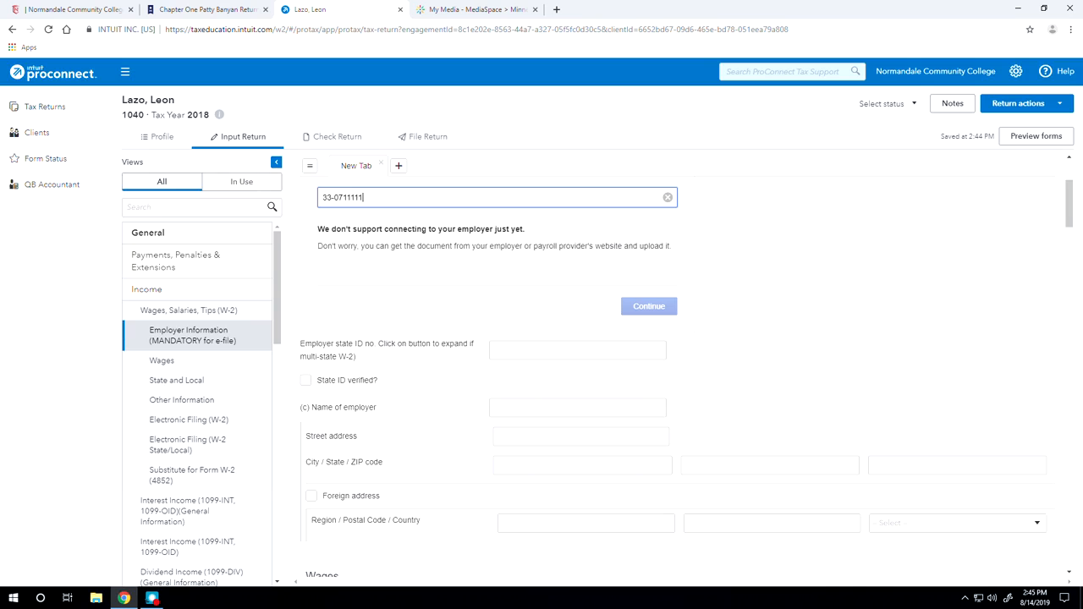
scroll(435, 446, down, 1)
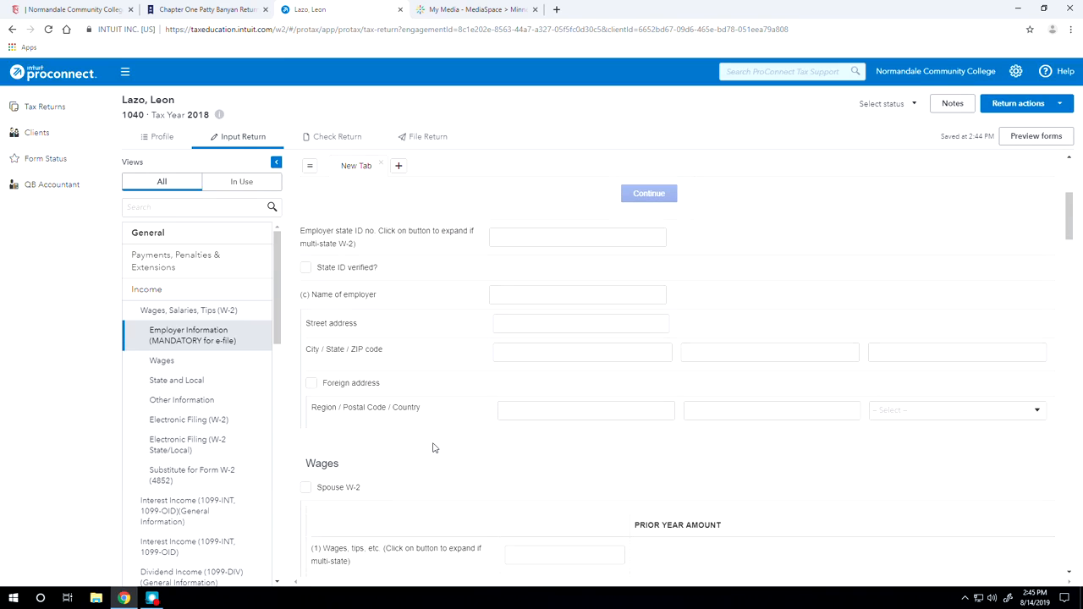
click(508, 296)
key(shift+Tab)
key(shift+Tab)
key(shift+Tab)
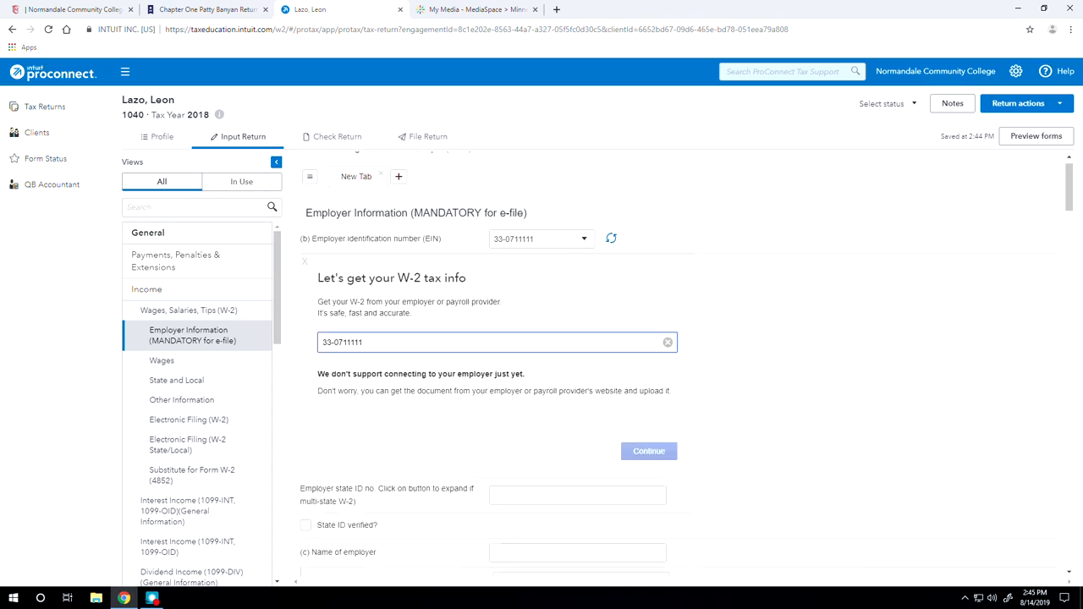
scroll(500, 286, down, 2)
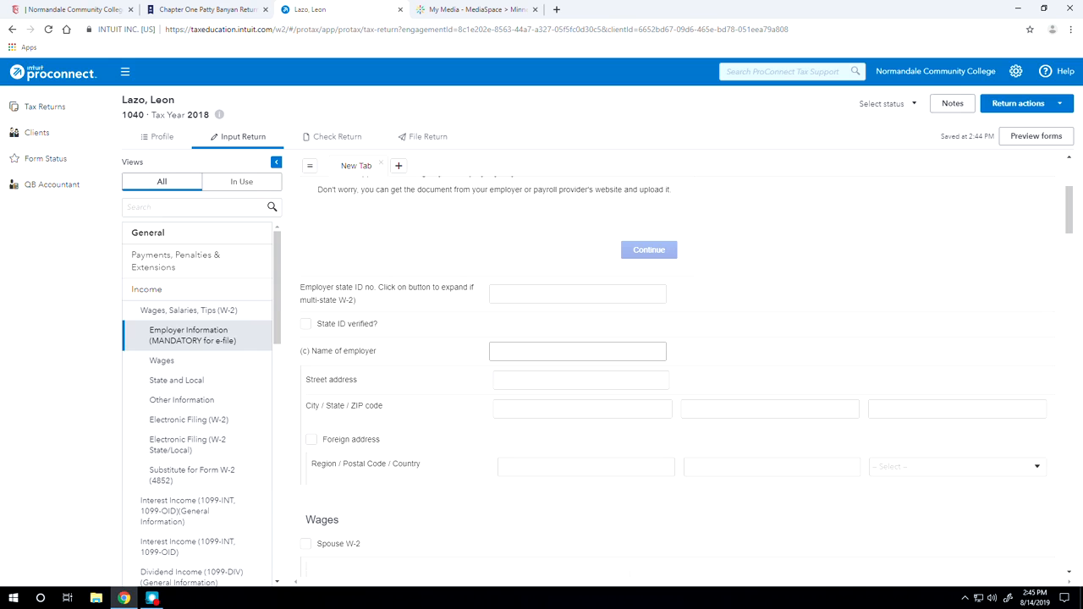
Step: Enter employer name Super Deal Grocery and street address 2200 Mesa Blvd
click(564, 354)
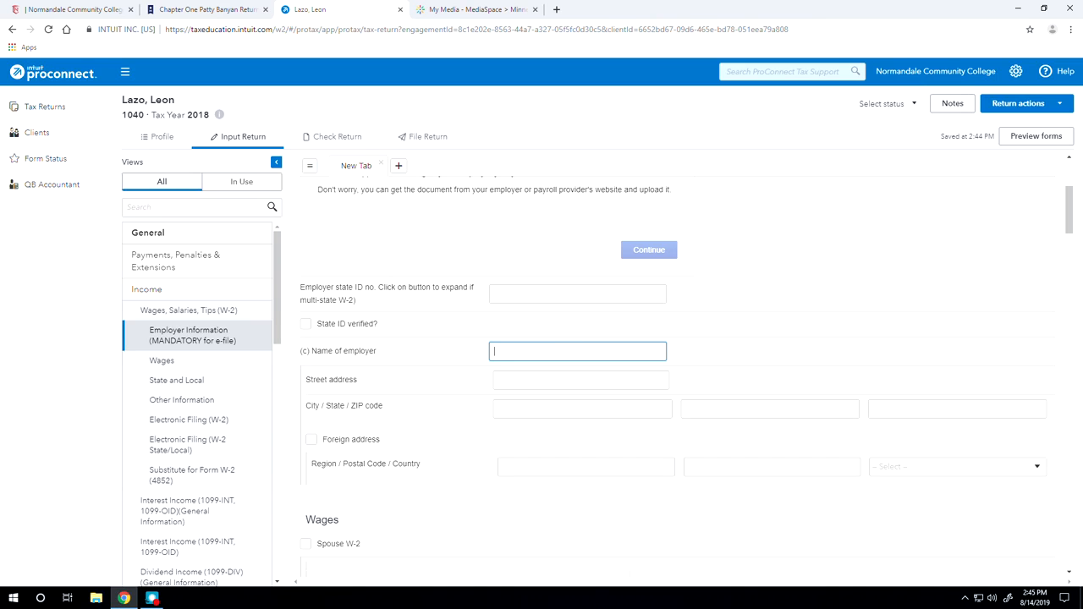
text(Super Deal Grocery)
click(581, 380)
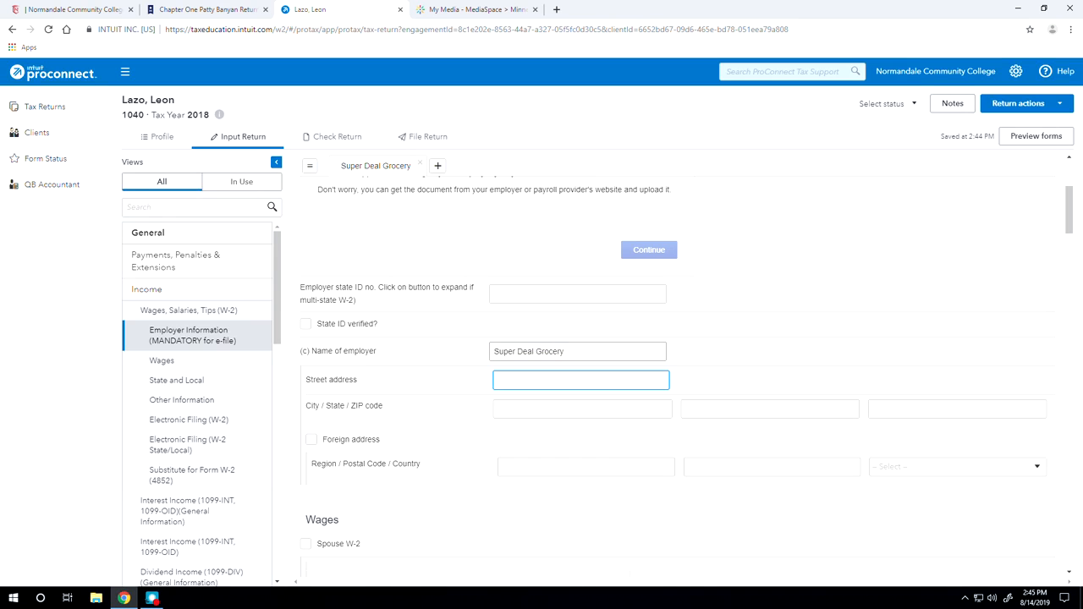
text(2200 Mesa Bldvd.)
Step: Fill in the employer's city Reno, state NV and ZIP code 82102
key(Tab)
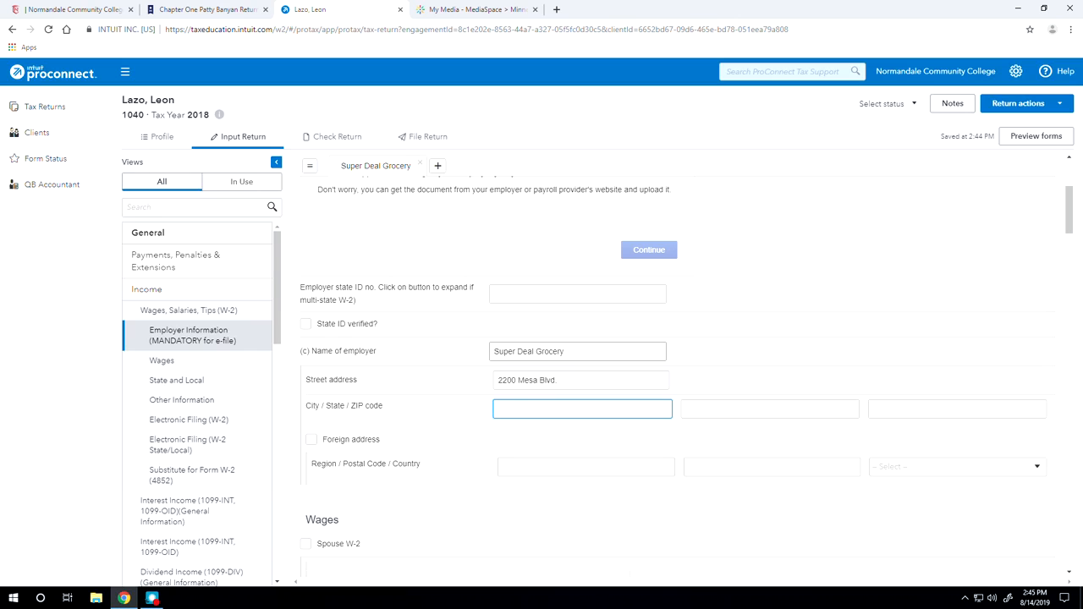
text(Reno)
key(Tab)
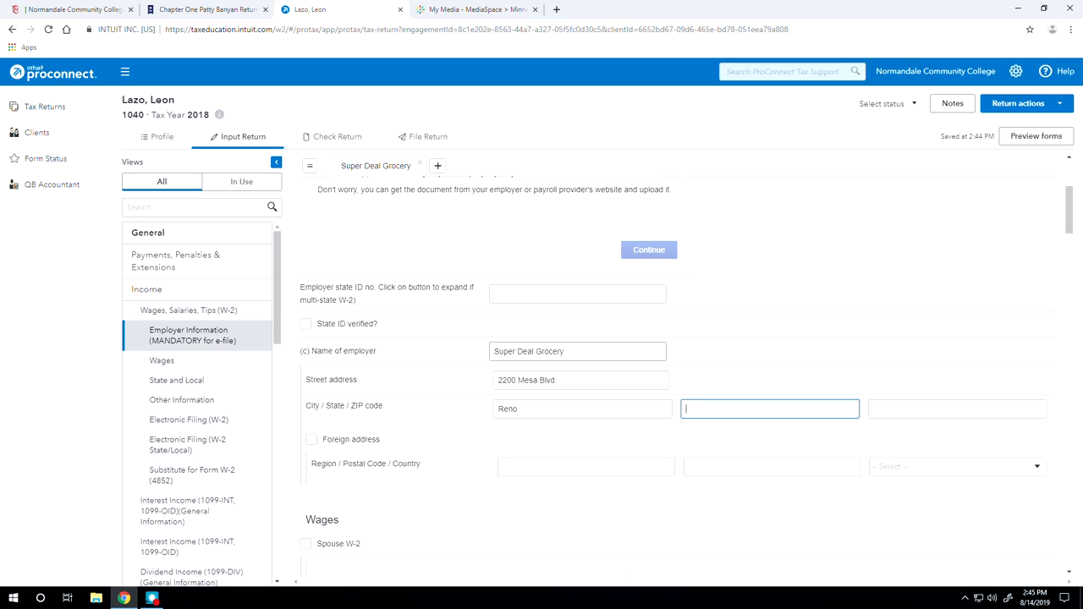
text(Nevada)
key(Tab)
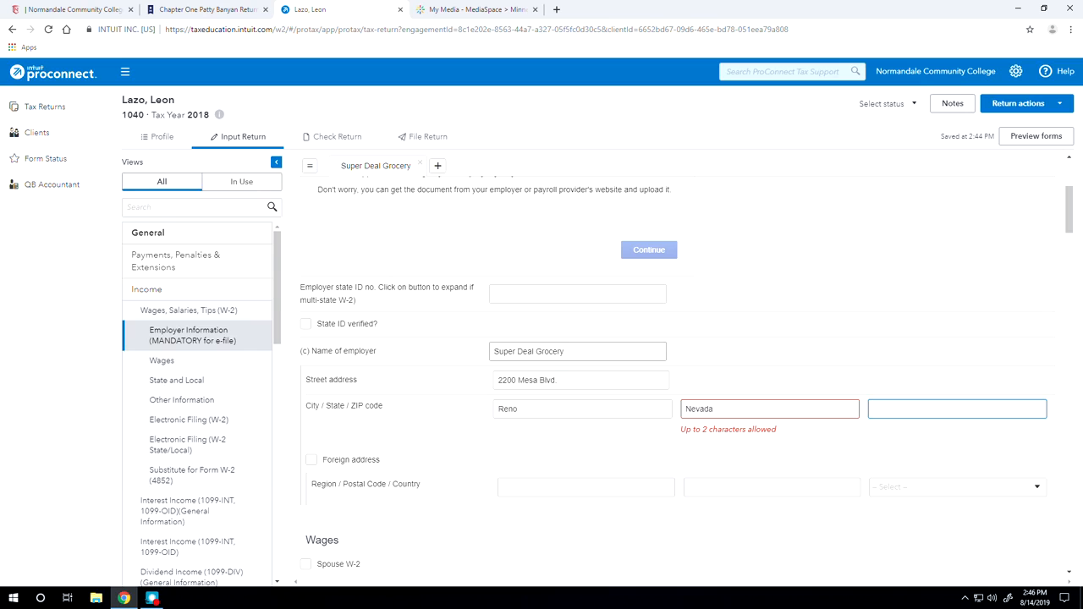
double_click(726, 411)
text(NV)
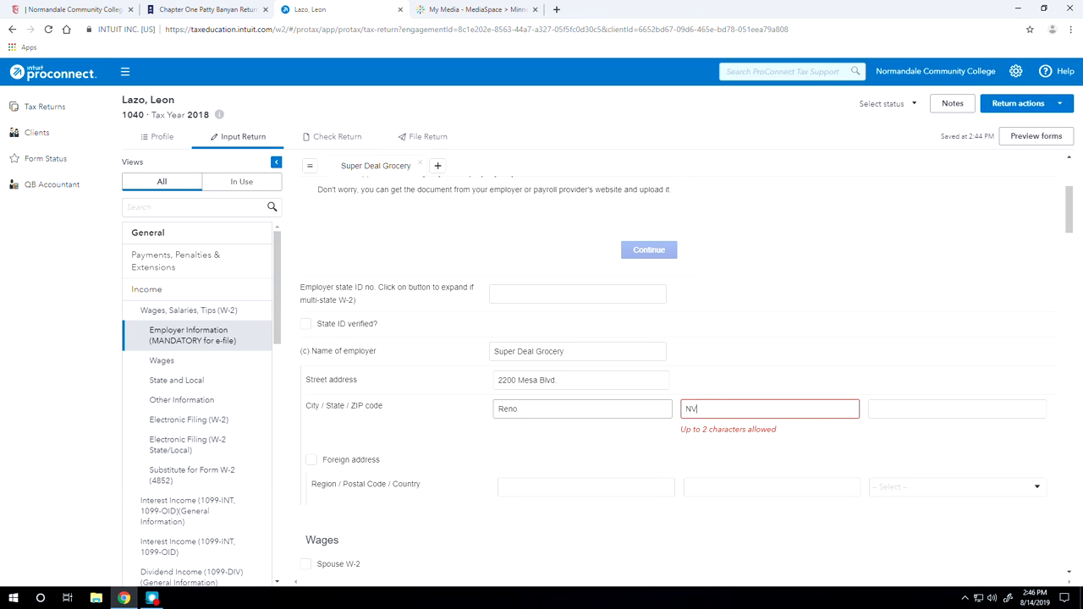
key(Tab)
text(8)
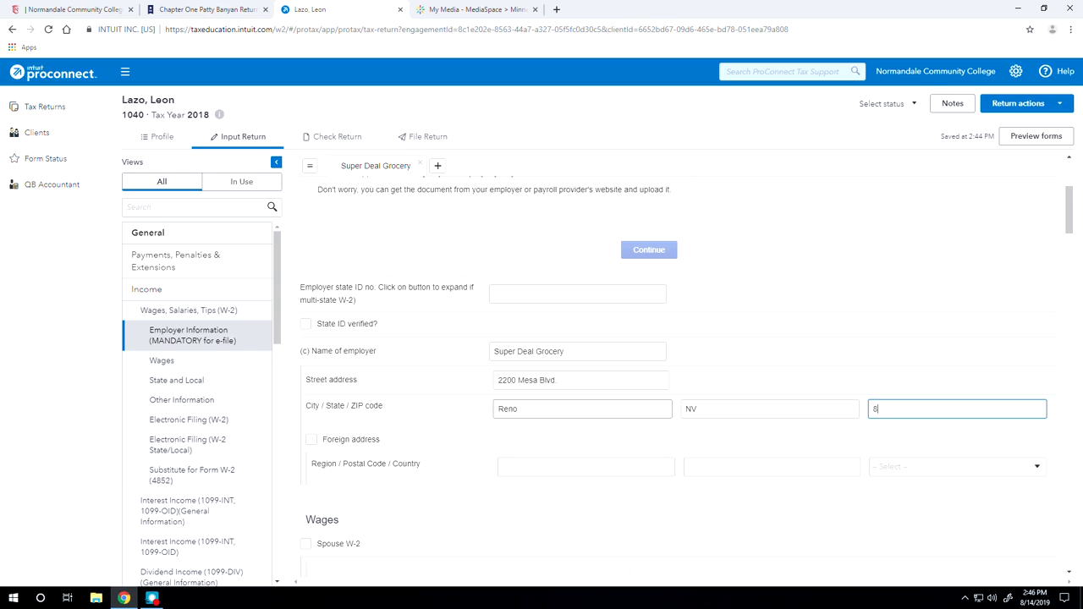
text(2102)
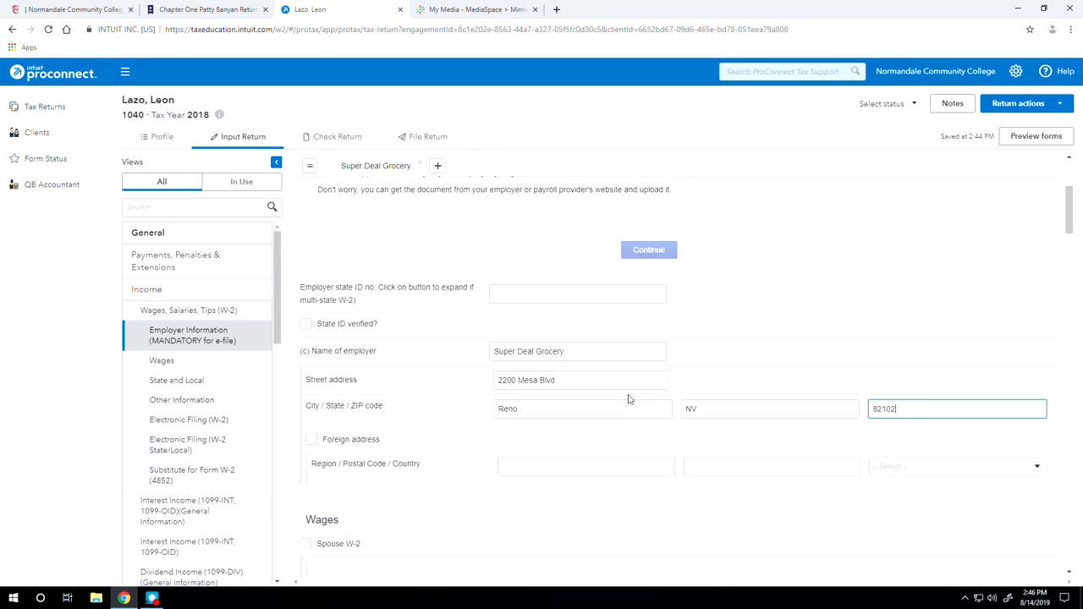
drag(1071, 194, 1073, 257)
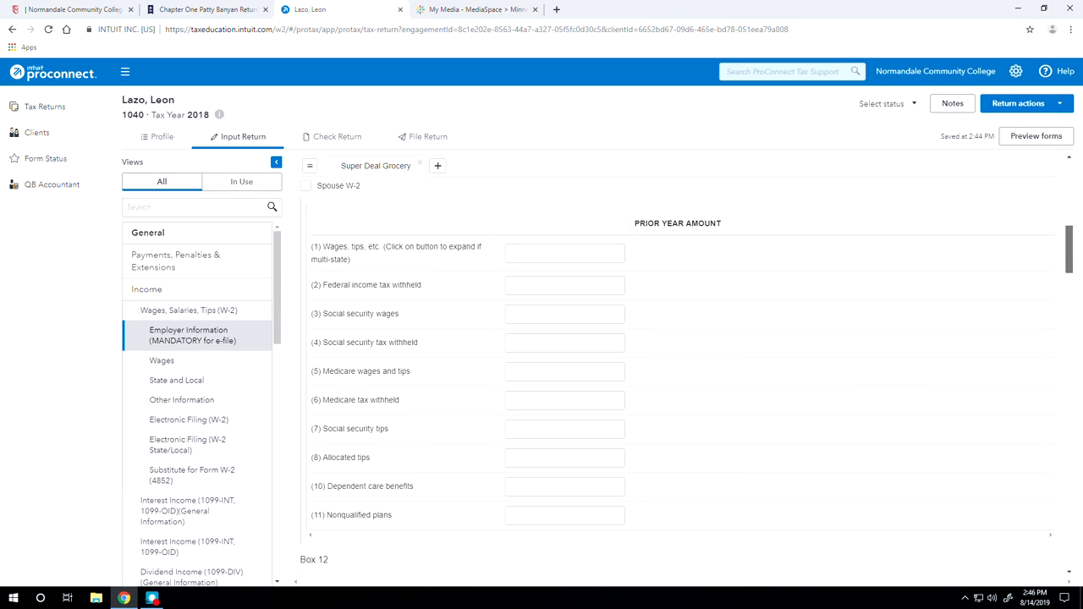
Step: Enter box 1 wages of 50675.17 and box 2 federal income tax withheld of 3102.32
click(542, 252)
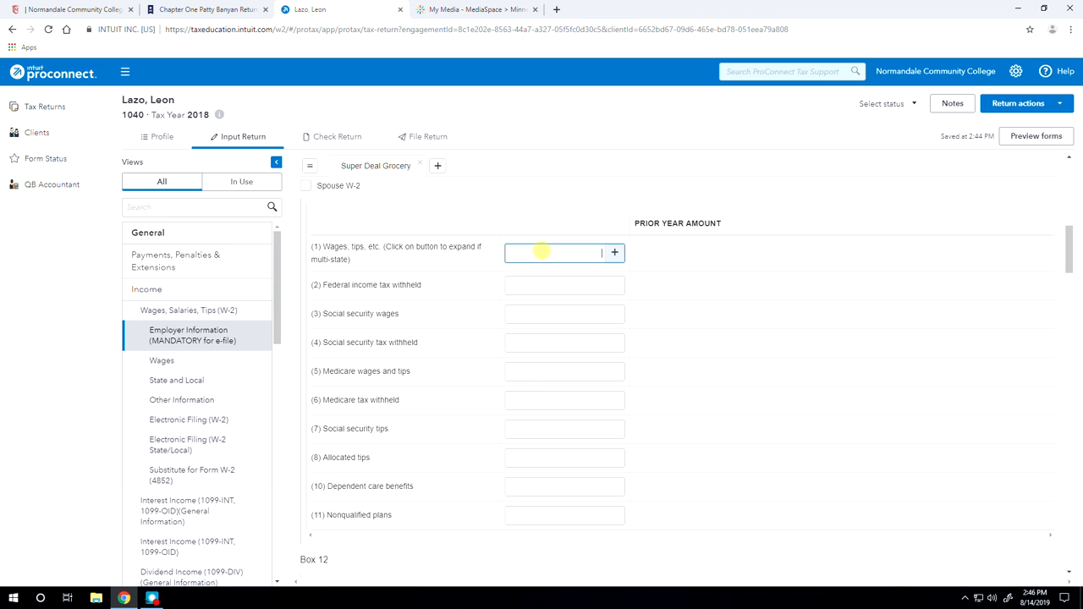
text(50675.17)
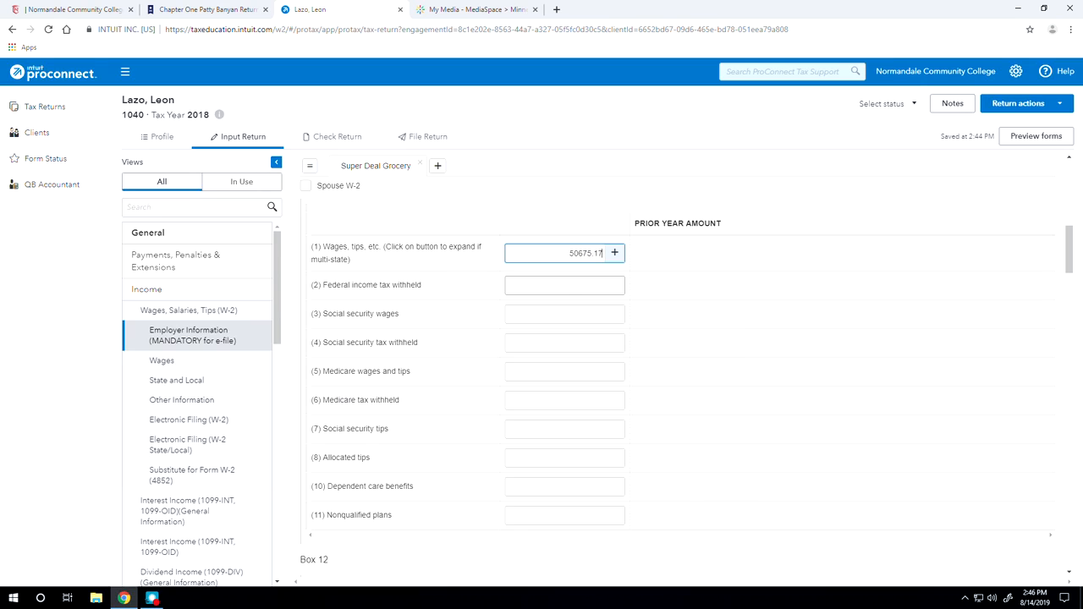
click(565, 284)
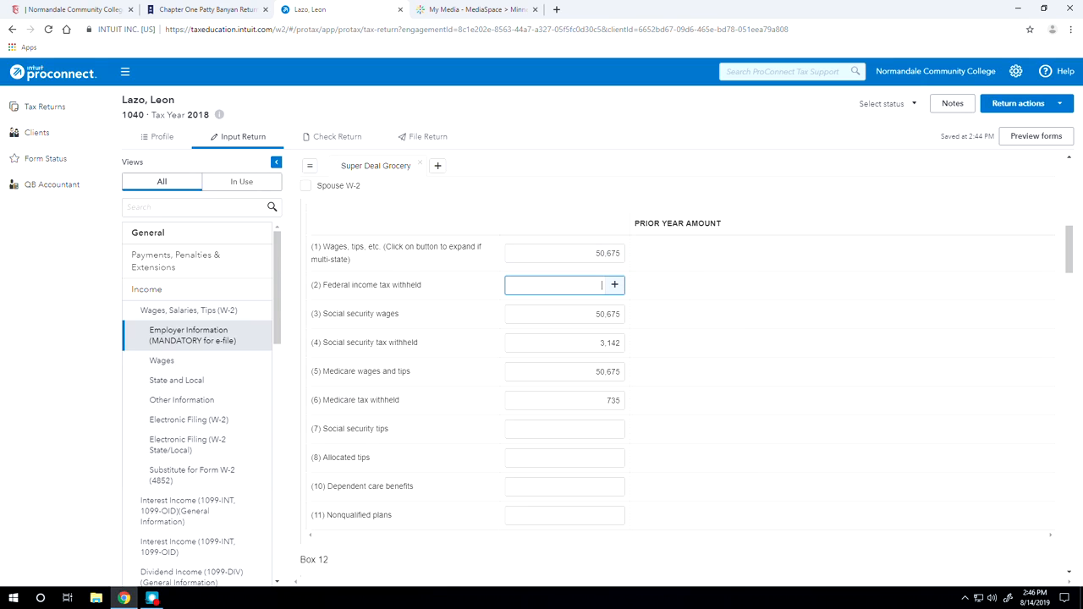
text(31020)
key(BackSpace)
text(.32)
click(570, 313)
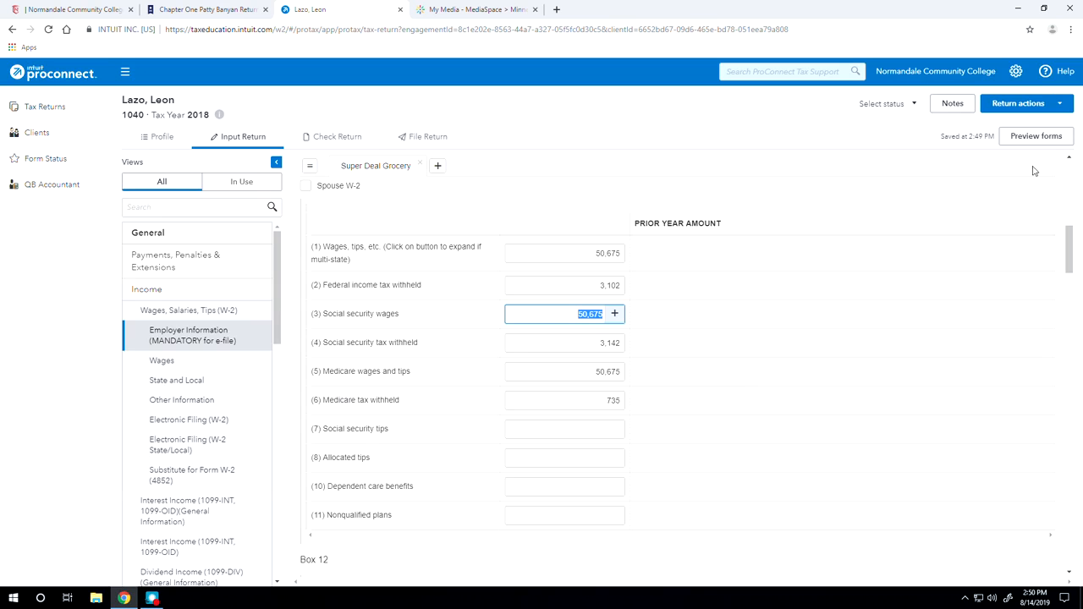
click(1058, 103)
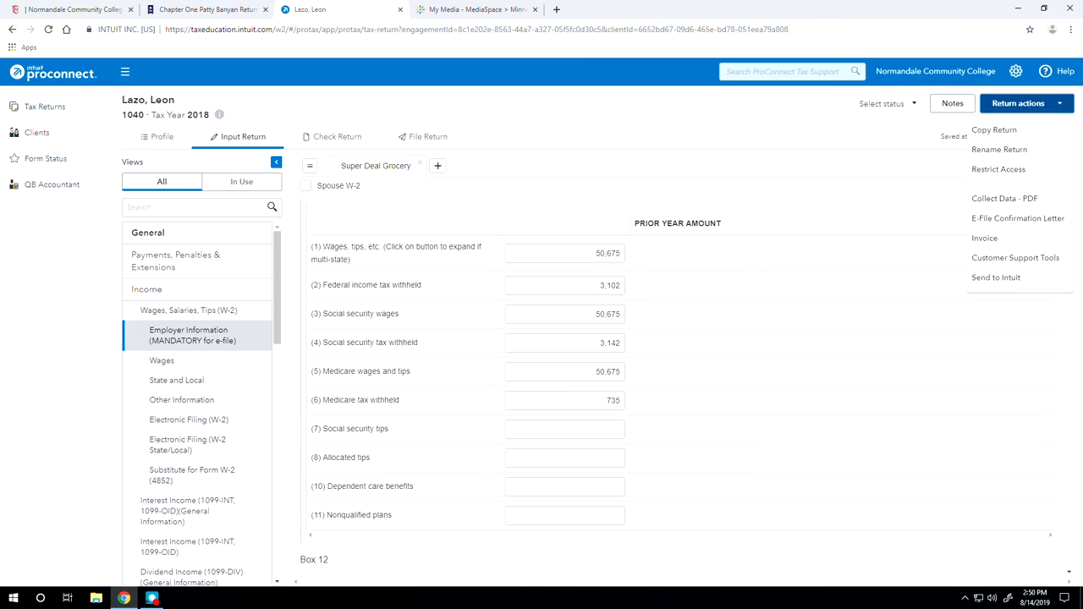
click(856, 151)
drag(1069, 266, 1071, 173)
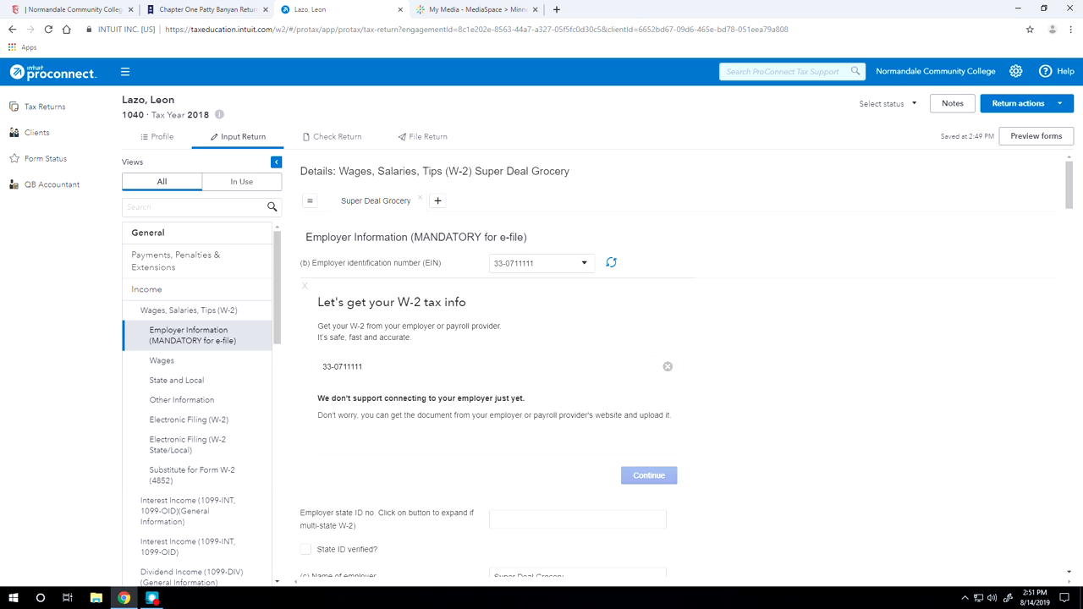
key(alt+Tab)
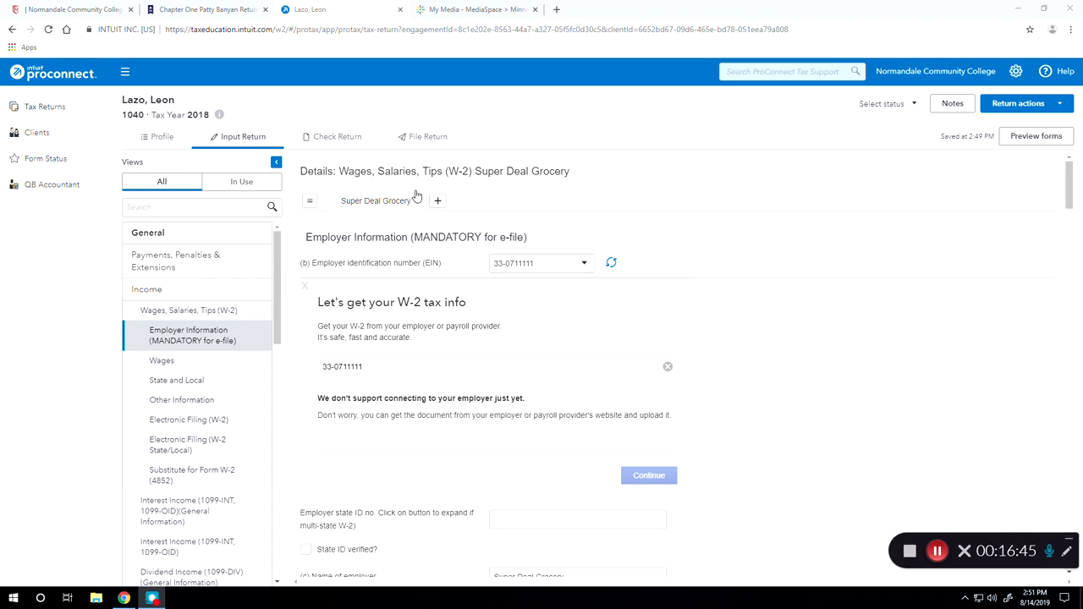
Step: Go to File Return and choose View/Print Return PDF under Print
click(428, 137)
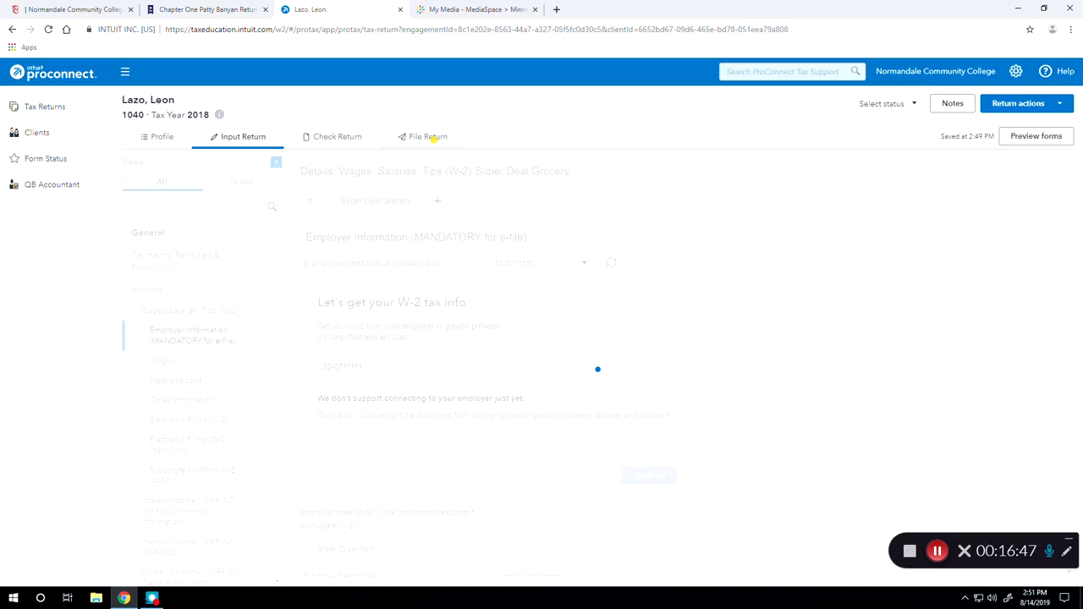
click(182, 187)
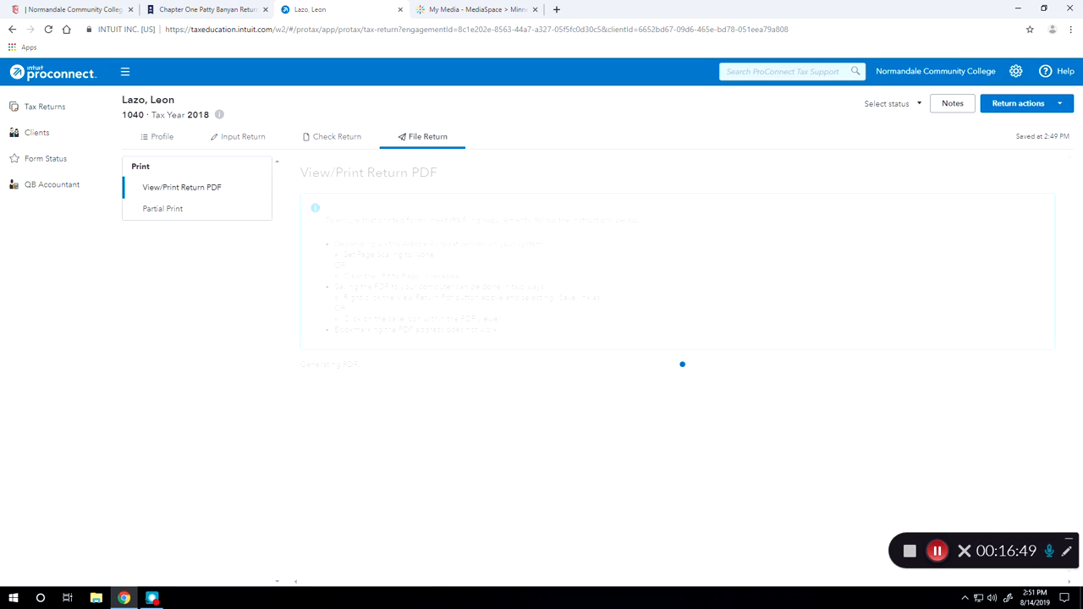